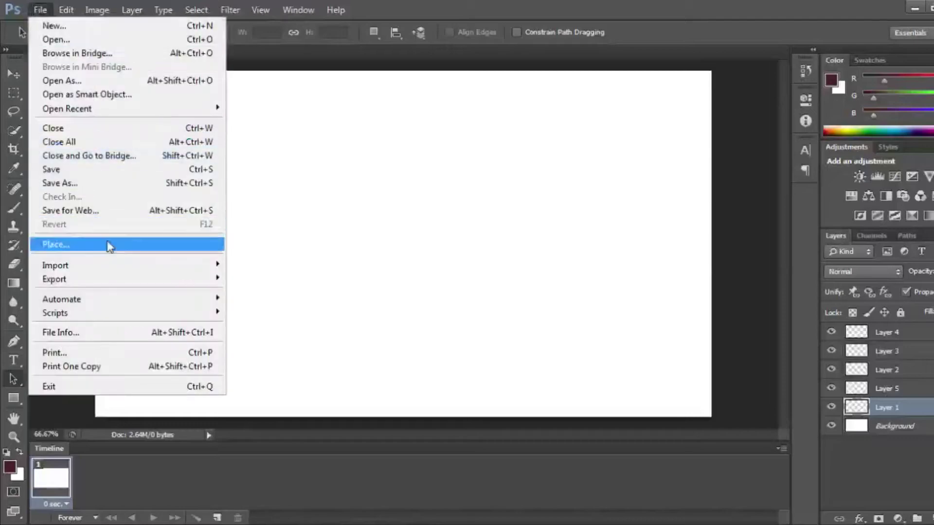
- Place the follow-logo image and shrink it into the bottom-right corner
double_click(432, 104)
mouse_move(231, 70)
left_mouse_down()
mouse_move(386, 202)
mouse_move(511, 203)
mouse_move(519, 240)
mouse_move(565, 279)
left_mouse_up()
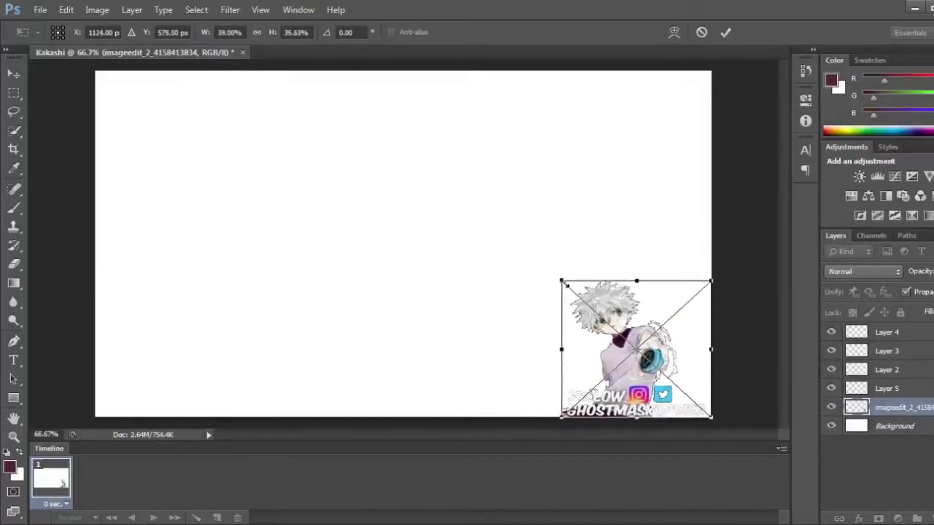
key("Return")
- Place the red gradient image 'latest' as a full-canvas background
left_click(881, 389)
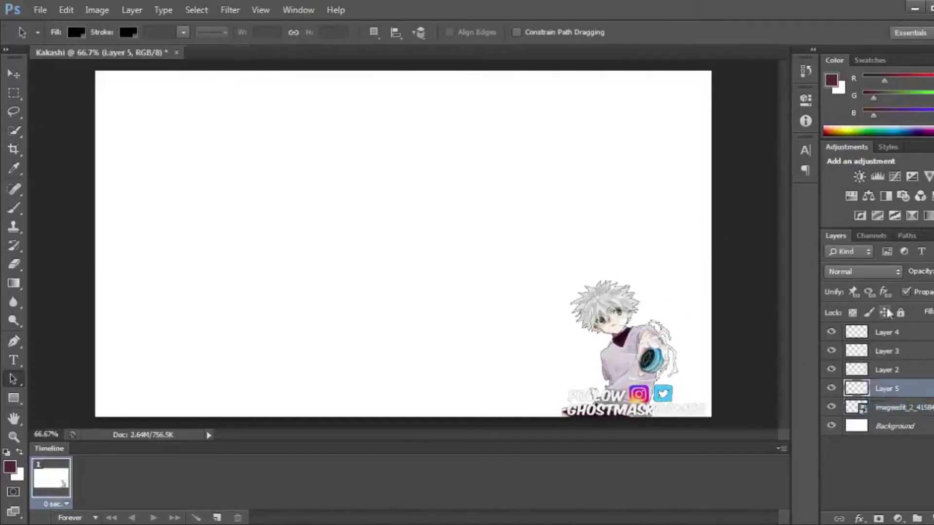
left_click(46, 7)
left_click(63, 243)
double_click(648, 95)
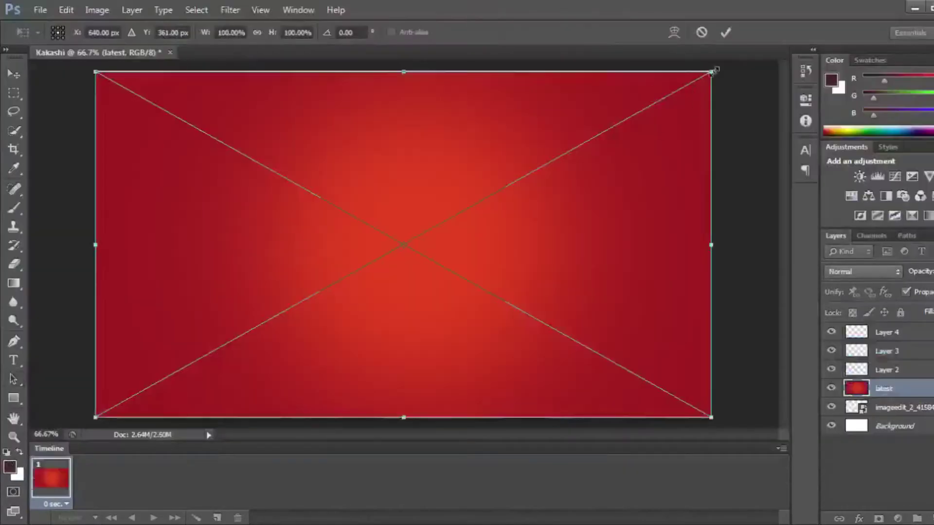
left_click(720, 33)
- Move the logo layer above the red background and select it
left_click_drag(897, 400, 899, 384)
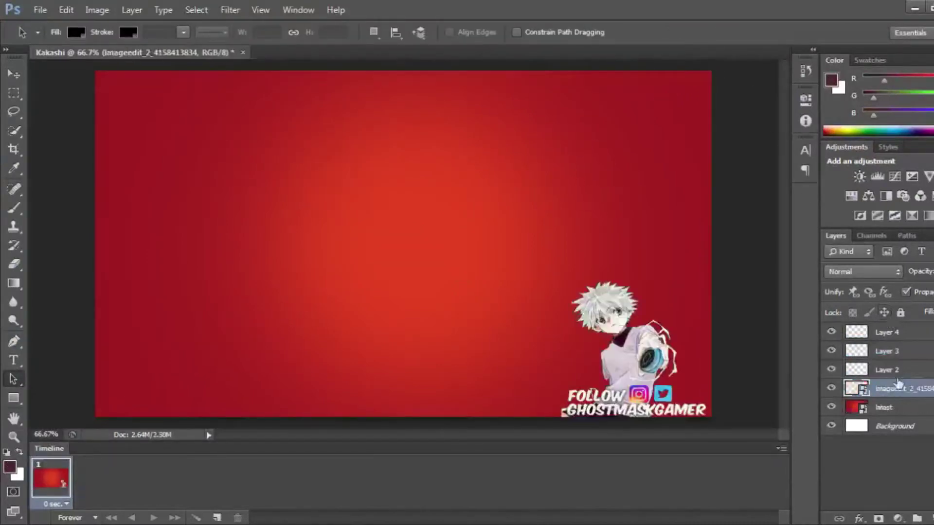
left_click(927, 411)
left_click(911, 389)
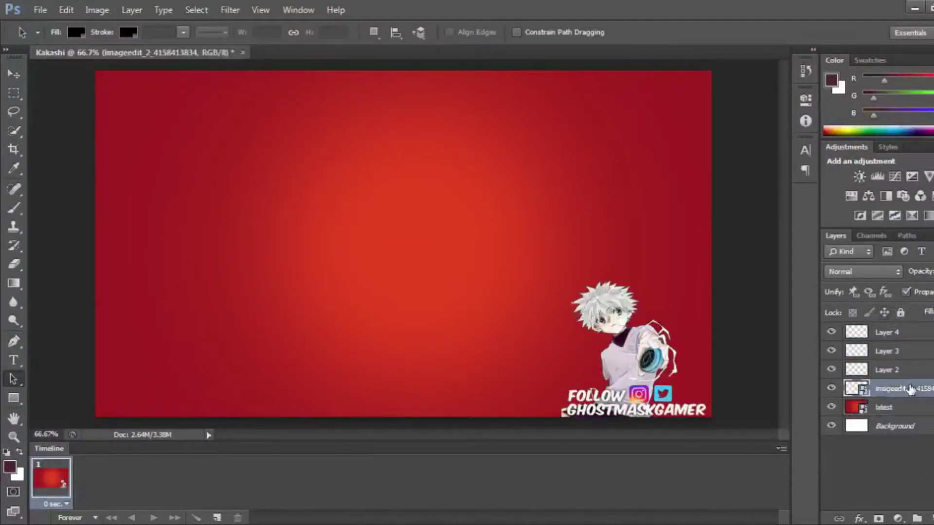
- Add a 1 px black stroke outline to the follow-logo layer's Blending Options
right_click(852, 385)
left_click(830, 46)
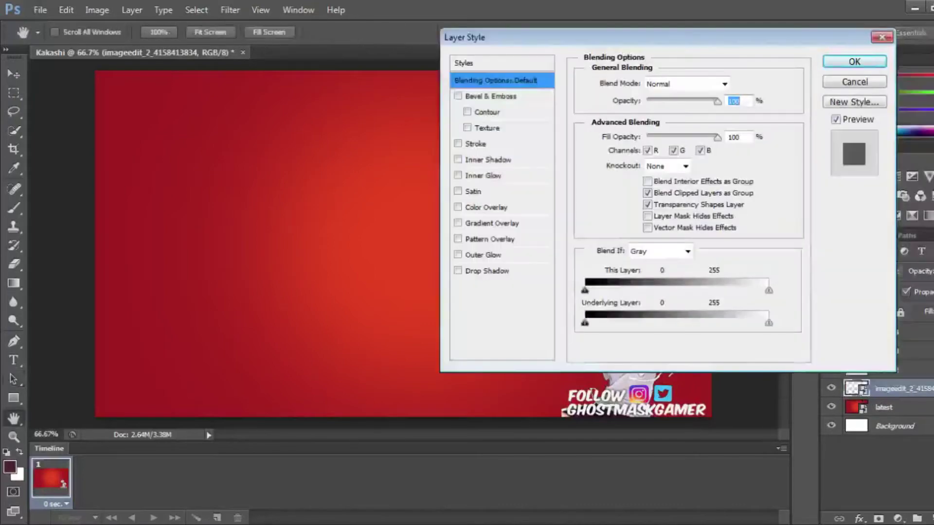
left_click(464, 146)
left_click_drag(633, 40, 267, 63)
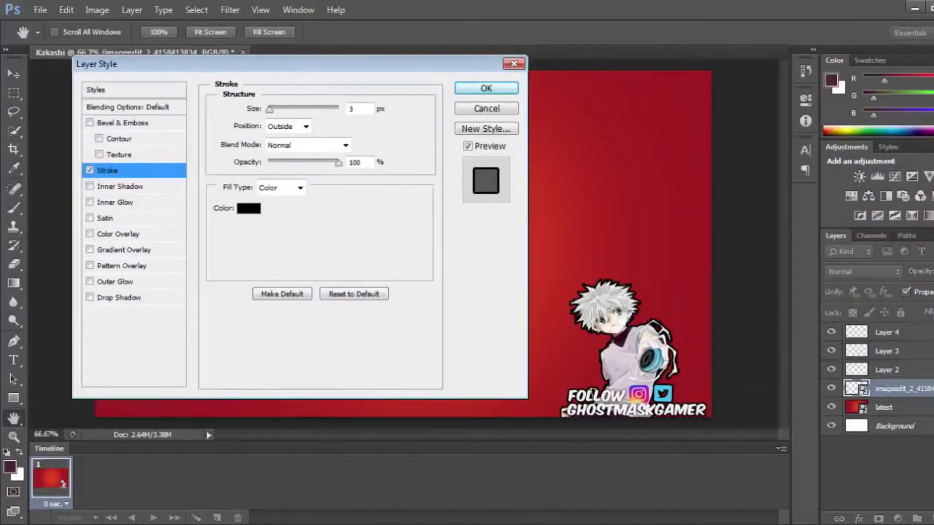
left_click_drag(269, 109, 268, 108)
left_click(466, 89)
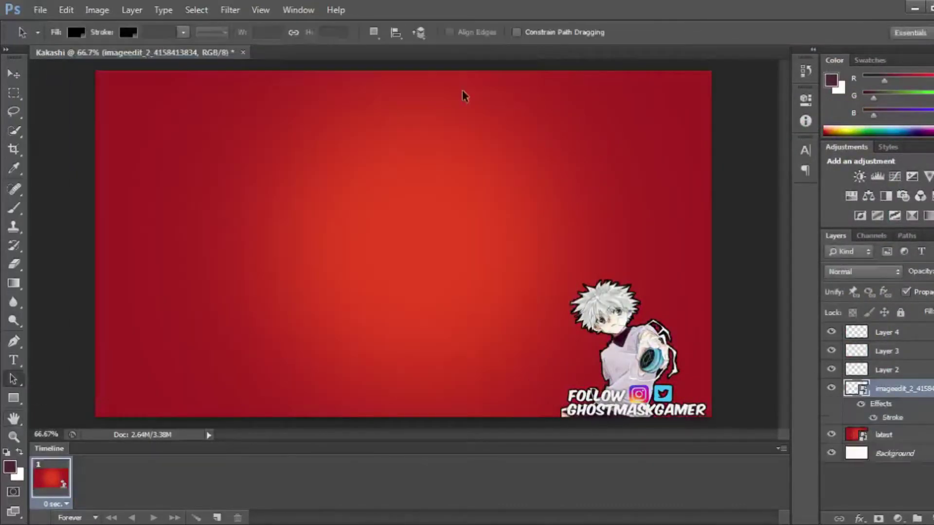
left_click(886, 369)
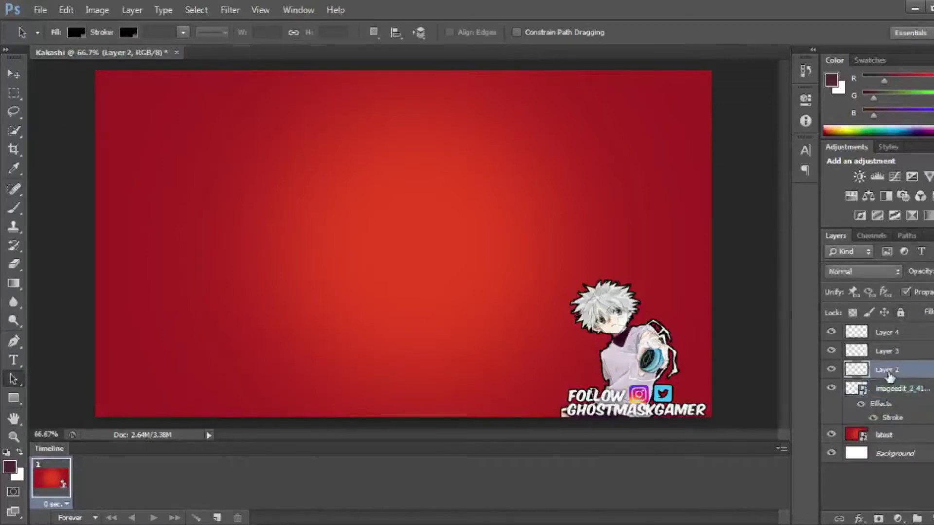
left_click(40, 9)
- Place 6893_render_kakashi_anbu and scale it up to fill the canvas's left side
left_click(83, 242)
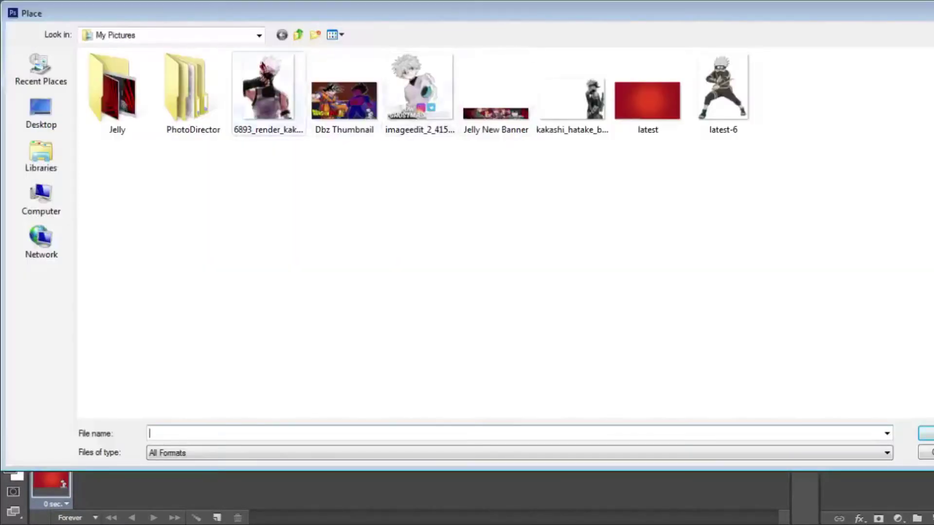
double_click(285, 93)
left_click_drag(474, 334, 511, 417)
mouse_move(431, 159)
left_mouse_down()
mouse_move(255, 164)
mouse_move(243, 73)
left_mouse_up()
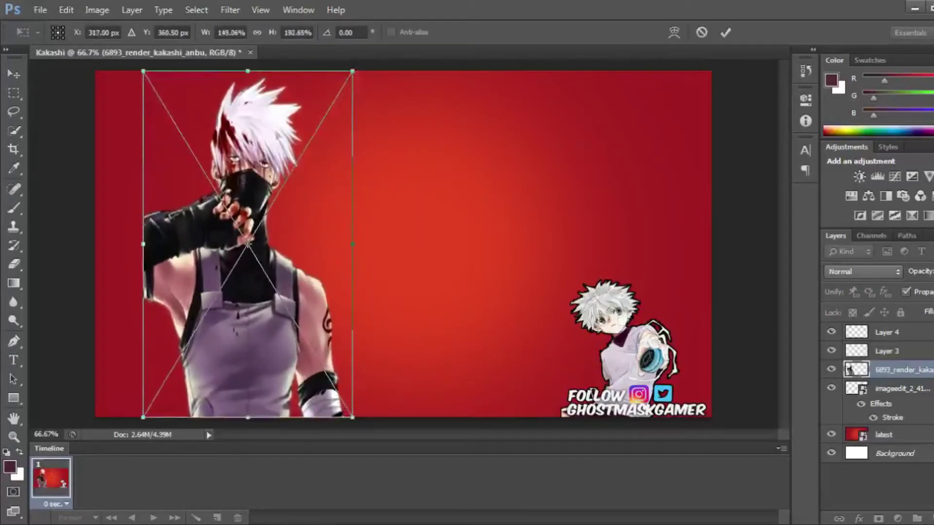
left_click_drag(142, 244, 102, 250)
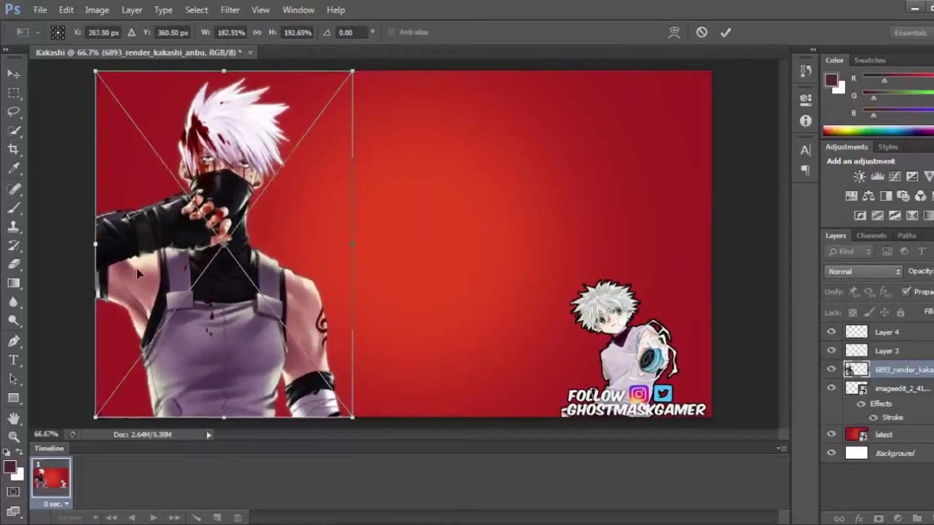
left_click_drag(353, 243, 444, 253)
left_click(725, 32)
- With Layer 3 targeted, begin placing another image file
left_click(890, 351)
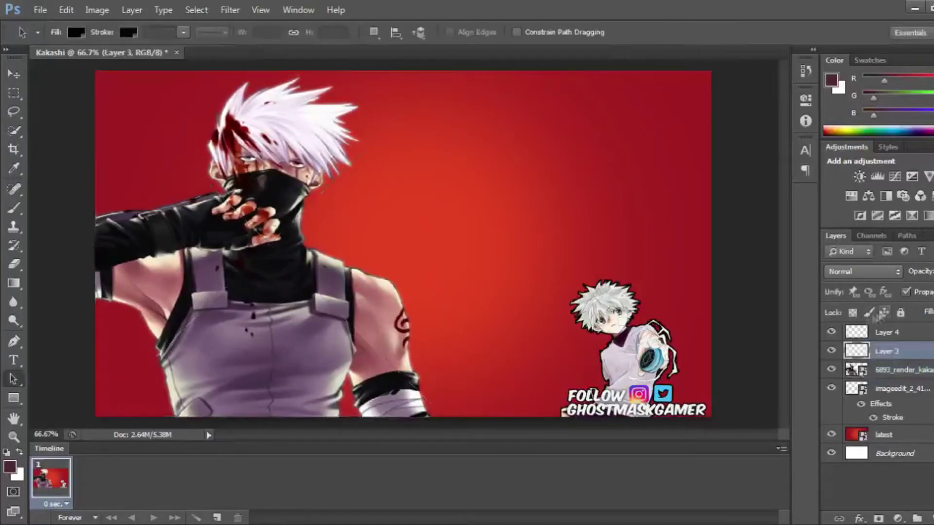
left_click(46, 9)
left_click(49, 204)
- Place the kakashi_hatake render, flip it horizontally and enlarge it on the right side
double_click(576, 118)
mouse_move(469, 243)
left_mouse_down()
mouse_move(708, 237)
mouse_move(710, 289)
mouse_move(778, 245)
left_mouse_up()
left_click_drag(628, 152, 635, 73)
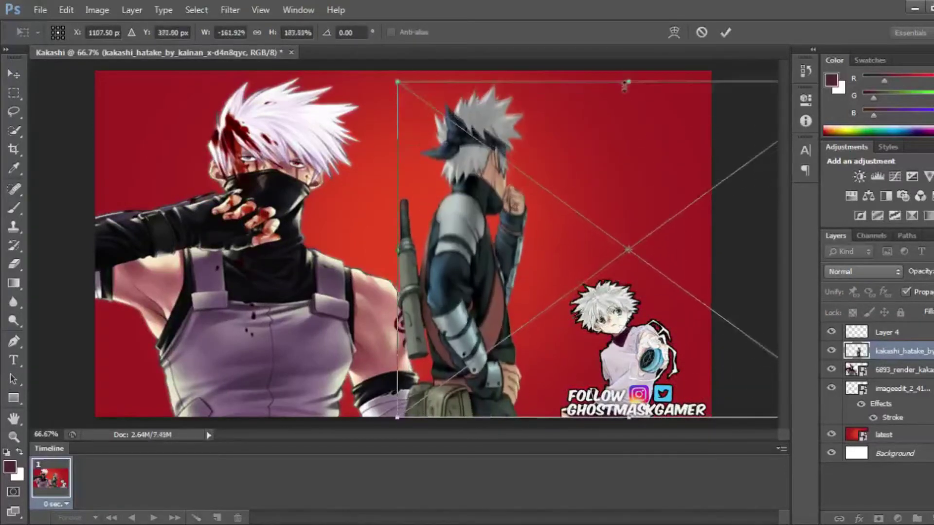
left_click_drag(589, 192, 744, 190)
mouse_move(567, 245)
left_mouse_down()
mouse_move(448, 256)
mouse_move(469, 257)
left_mouse_up()
left_click(725, 32)
- Move the follow-logo layer above all renders and lock it
left_click(930, 390)
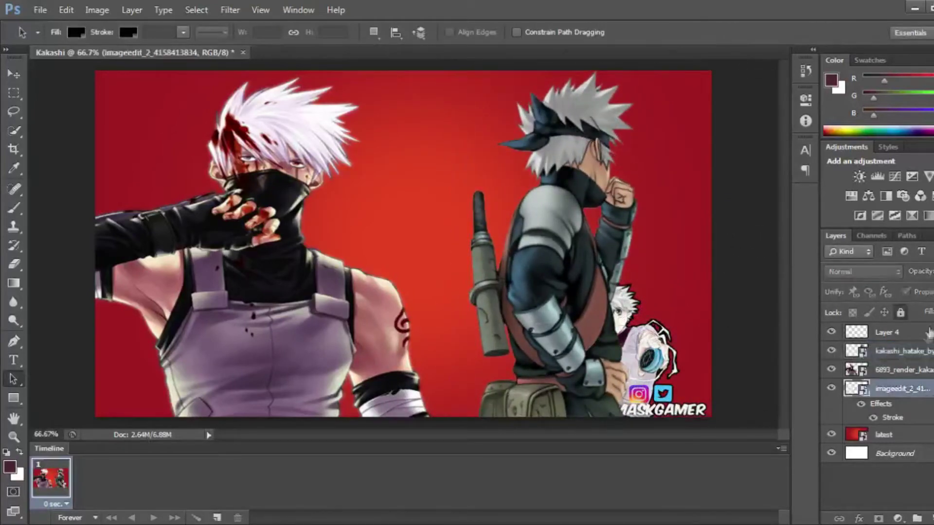
left_click_drag(901, 397, 895, 331)
left_click(900, 314)
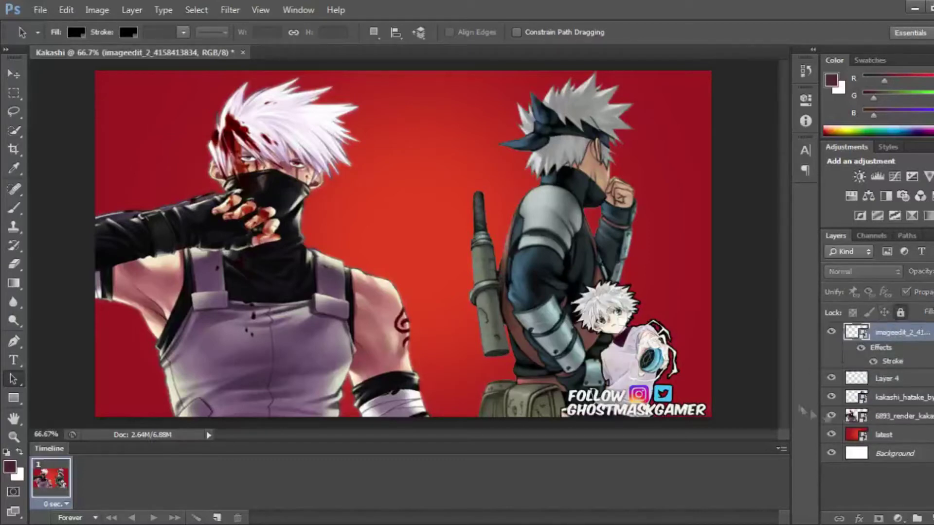
- Place the latest-6 image above Layer 4
left_click(885, 378)
left_click(40, 10)
left_click(63, 238)
key("Return")
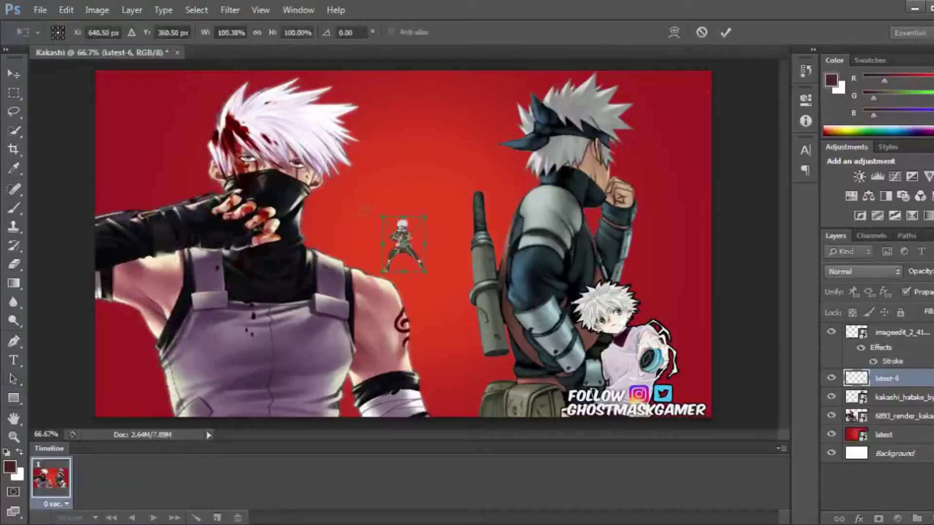
- Enlarge the latest-6 young Kakashi render and position it in the lower centre
left_click_drag(404, 216, 404, 71)
left_click_drag(404, 271, 404, 418)
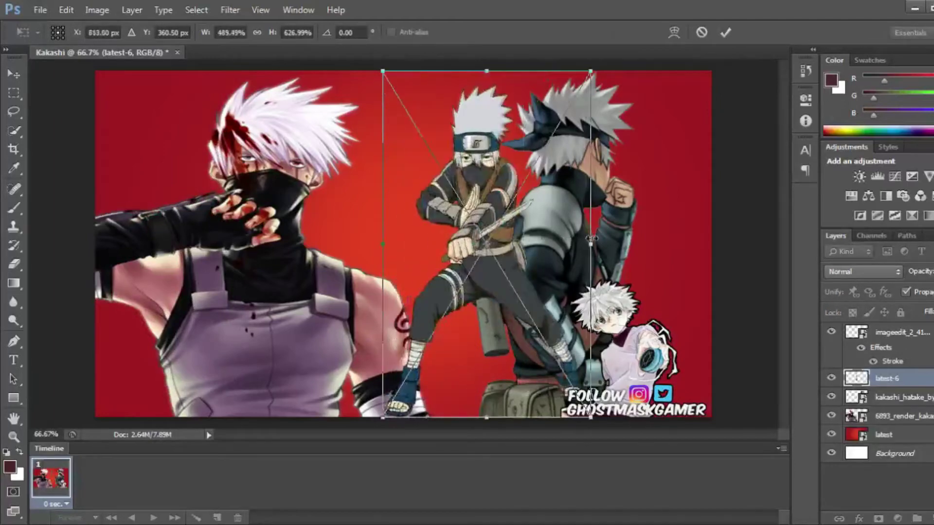
left_click_drag(426, 244, 637, 243)
left_click_drag(383, 244, 319, 243)
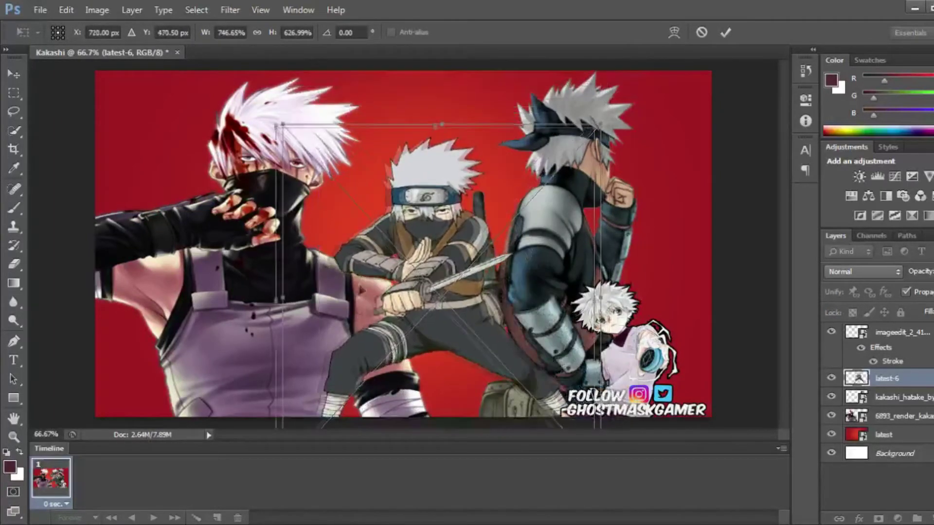
left_click_drag(392, 231, 338, 350)
left_click_drag(583, 189, 613, 155)
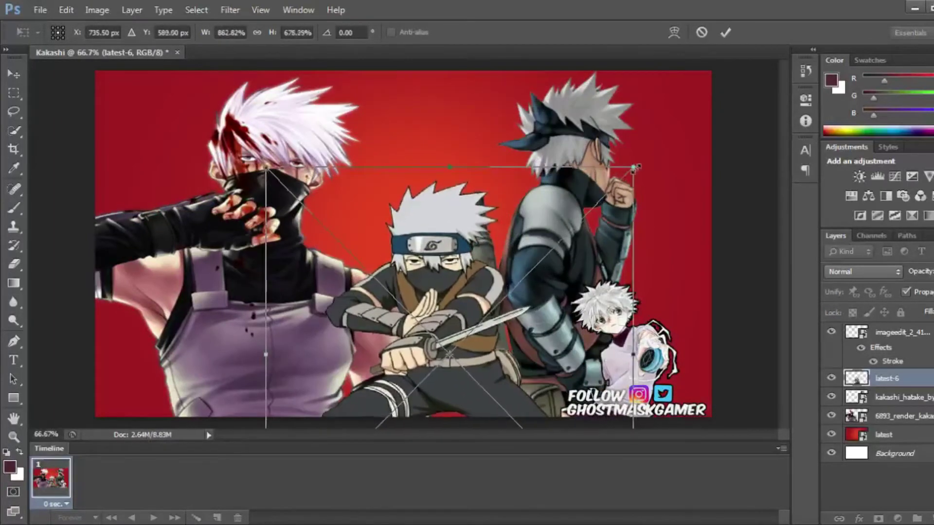
left_click_drag(314, 269, 334, 298)
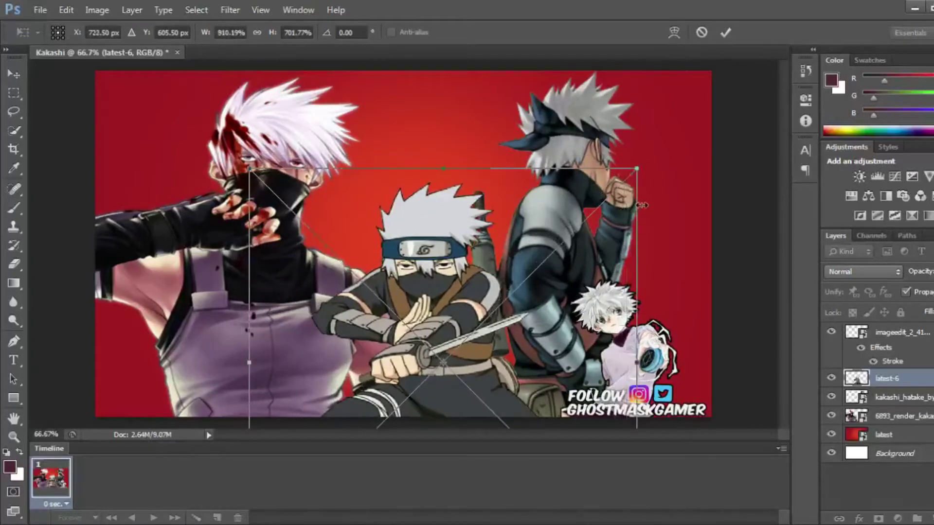
left_click(726, 33)
left_click(66, 9)
- Give the anbu render a mid-grey outline stroke
key("Escape")
right_click(858, 416)
left_click(690, 10)
left_click_drag(194, 64, 765, 68)
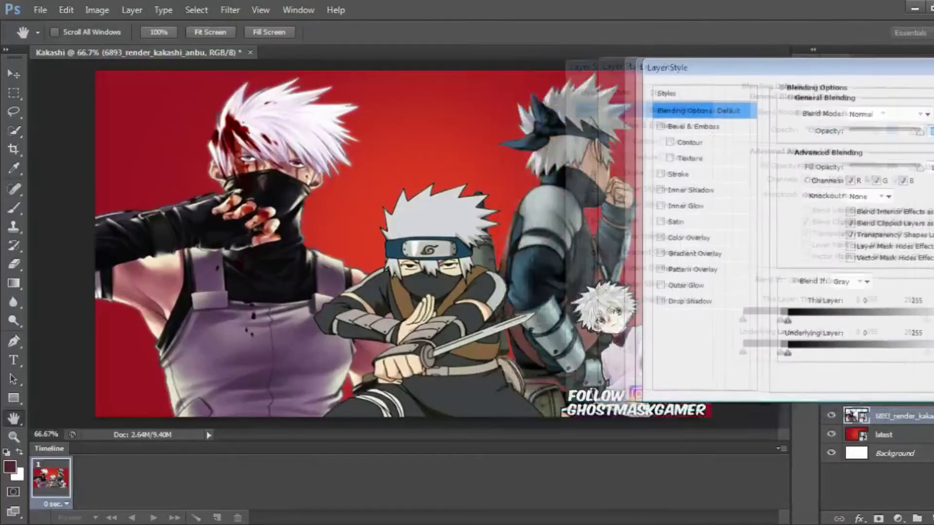
left_click(679, 174)
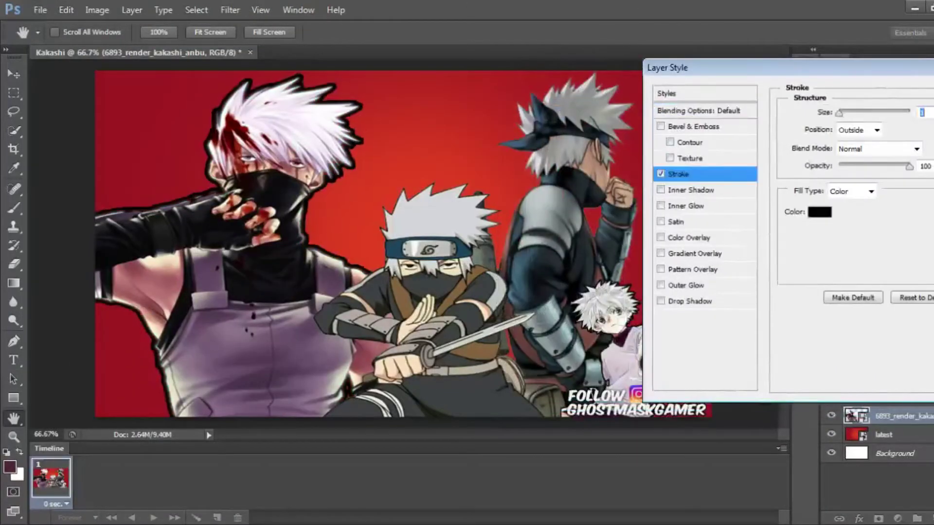
left_click_drag(706, 67, 653, 53)
left_click(766, 197)
left_click(253, 112)
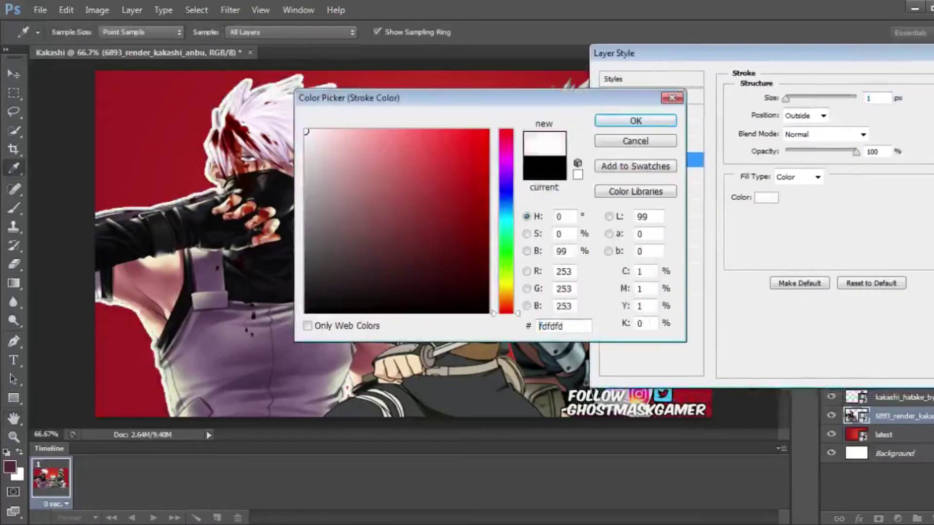
left_click_drag(306, 131, 307, 220)
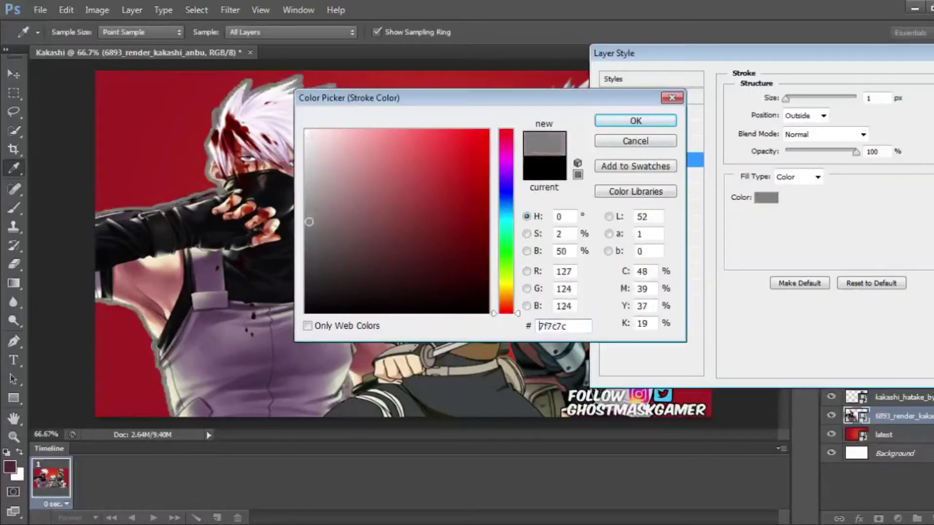
left_click(636, 121)
key("Return")
- Turn on an outline stroke for the standing kakashi_hatake render
right_click(883, 397)
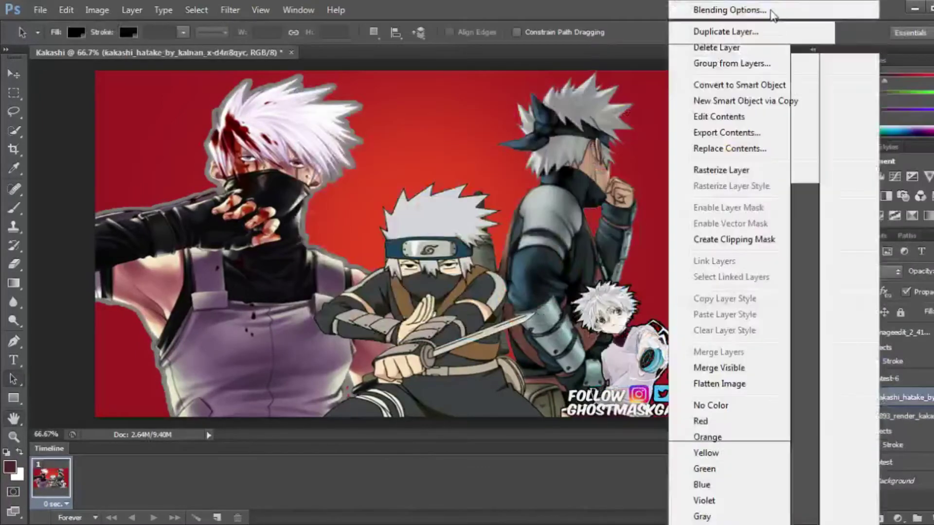
left_click(720, 7)
left_click(625, 159)
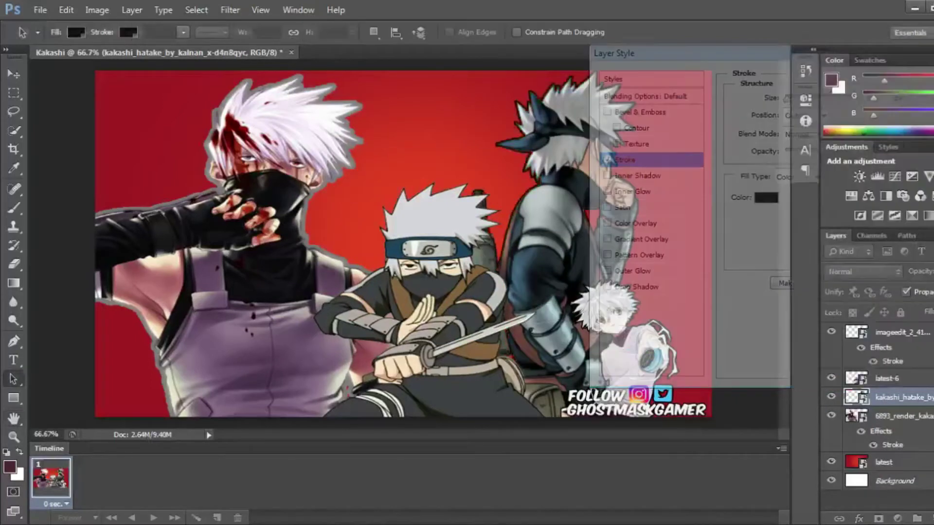
right_click(882, 332)
left_click(856, 277)
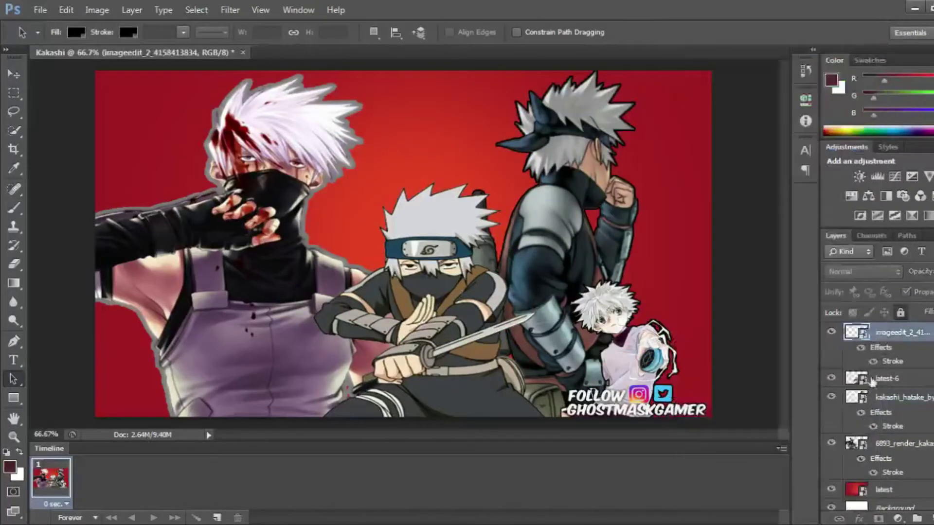
- Add a stroke to latest-6, then reopen its layer style settings
right_click(872, 381)
left_click(720, 7)
left_click(564, 154)
key("Return")
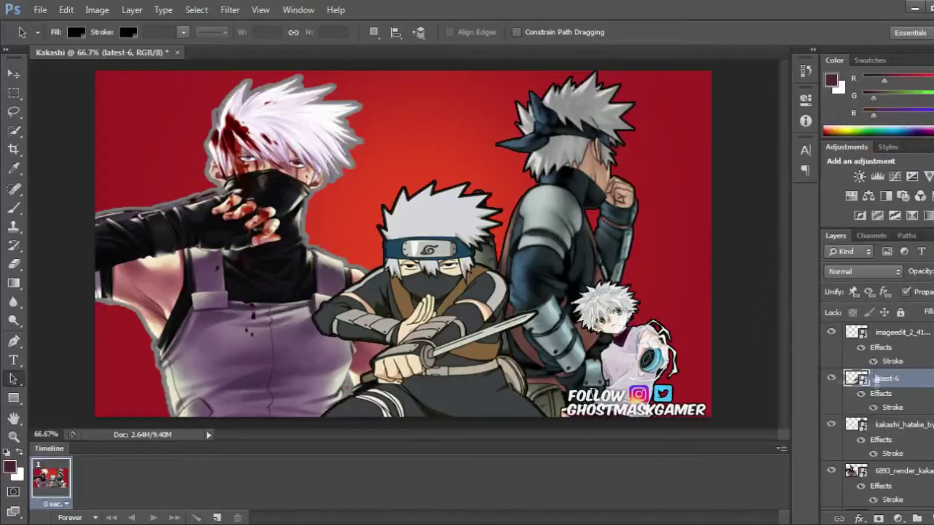
right_click(875, 384)
left_click(715, 7)
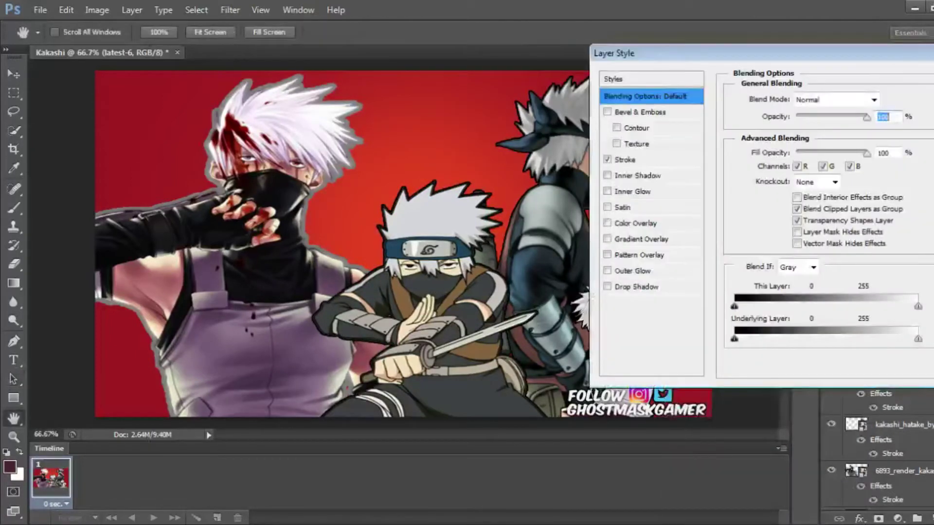
- Add a drop shadow to the crouching figure with Distance 24, Spread 49, Size 0
left_click(636, 287)
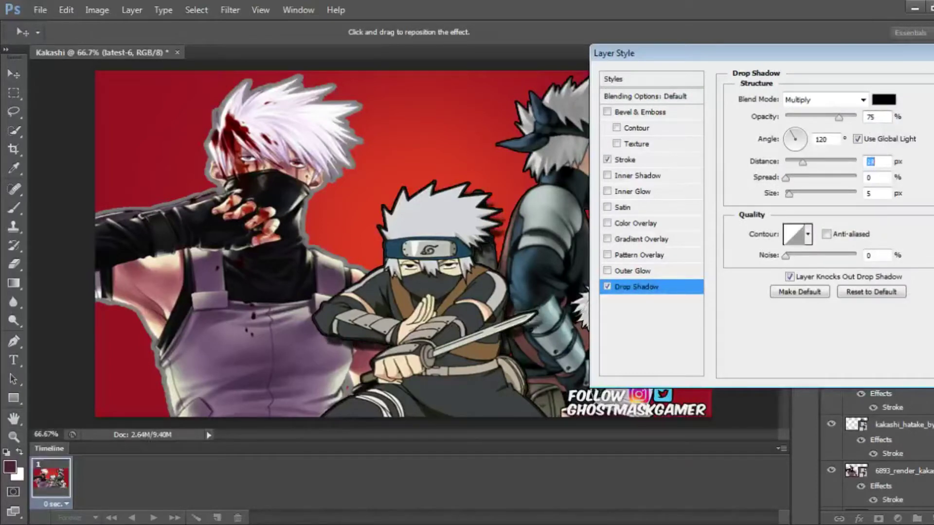
key("Tab")
type("0")
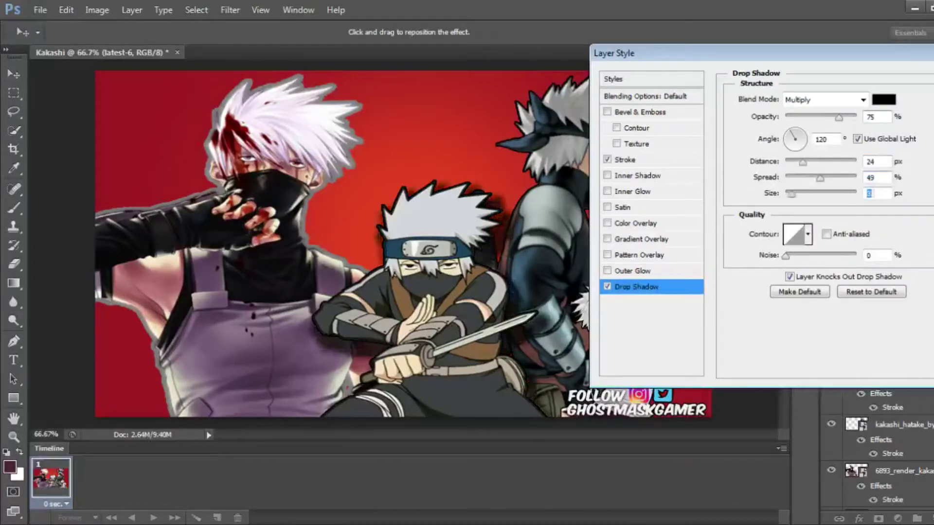
left_click(633, 271)
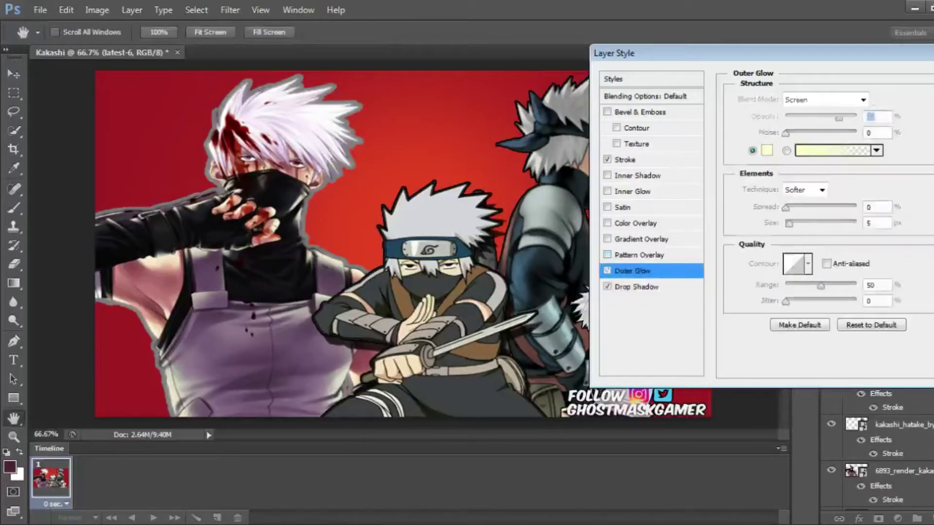
left_click(639, 255)
- Add a gradient overlay based on foreground-to-transparent with a light grey left stop
left_click(641, 239)
left_click(821, 133)
mouse_move(370, 69)
left_mouse_down()
mouse_move(31, 62)
mouse_move(39, 62)
left_mouse_up()
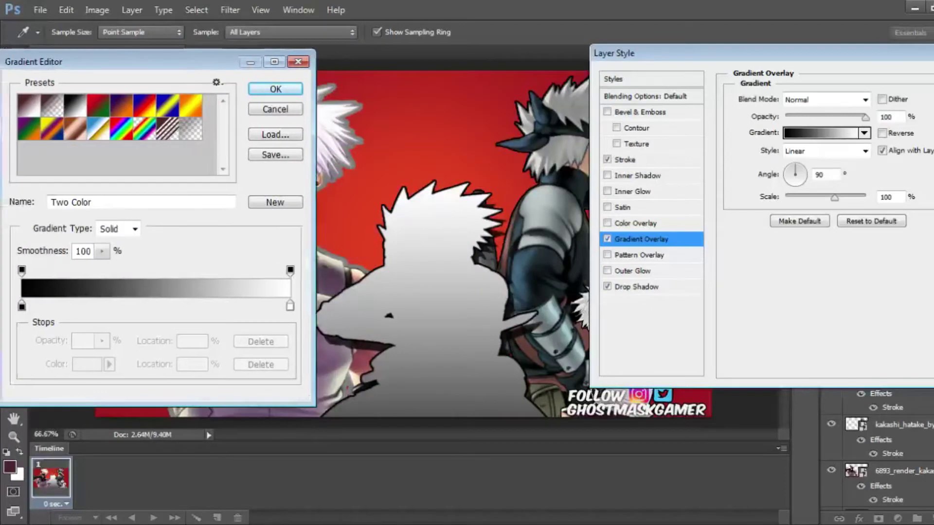
left_click_drag(290, 306, 164, 306)
left_click_drag(21, 306, 110, 305)
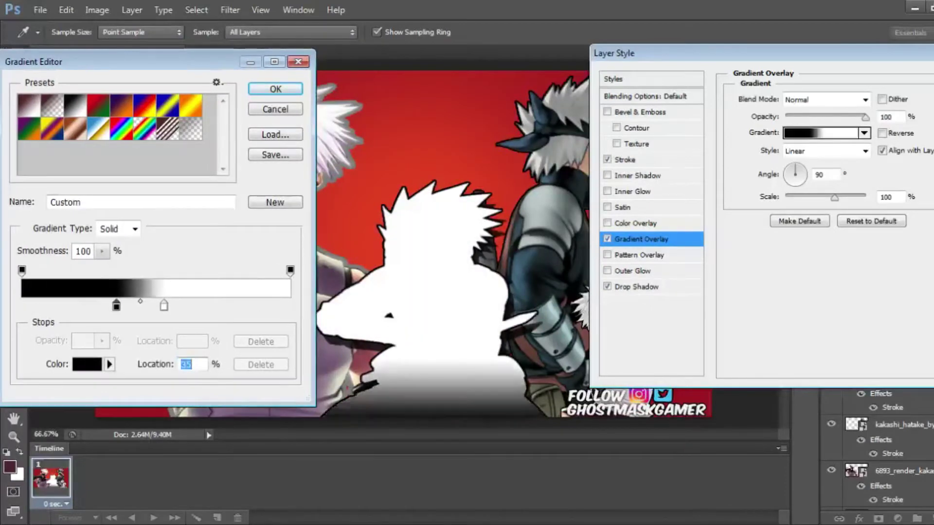
left_click(52, 105)
left_click_drag(21, 305, 40, 306)
double_click(40, 305)
left_click_drag(313, 183, 309, 175)
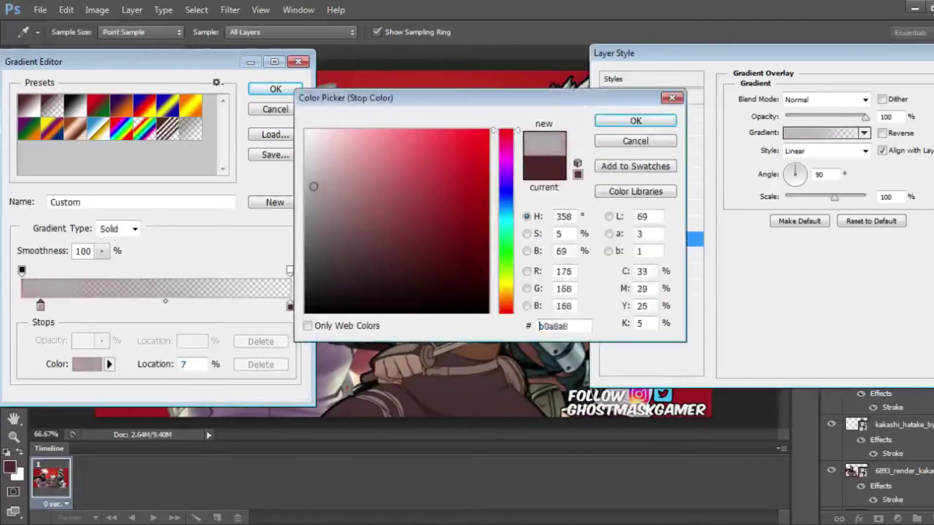
left_click(634, 118)
- Adjust the colour and opacity stops into a grey-to-transparent gradient and apply the styles
left_click_drag(290, 306, 228, 306)
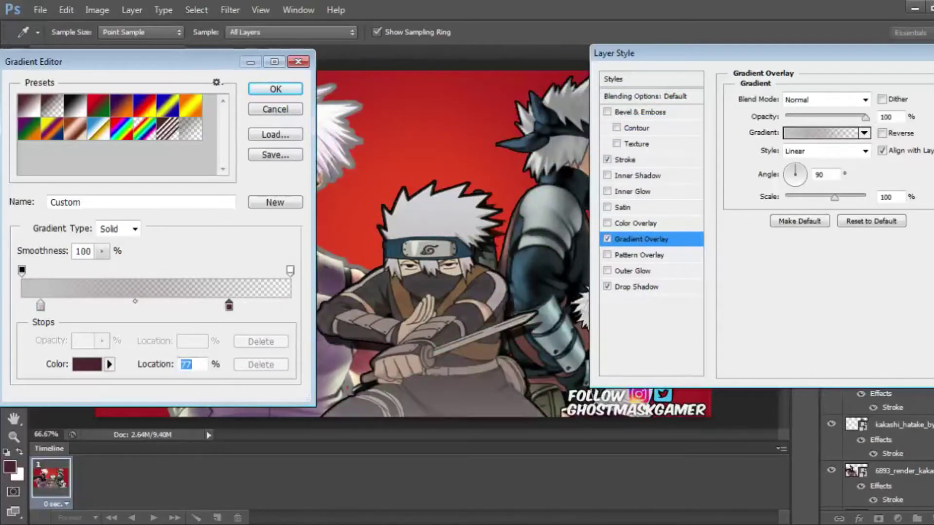
left_click_drag(40, 305, 116, 306)
left_click_drag(21, 270, 116, 271)
left_click_drag(115, 306, 68, 305)
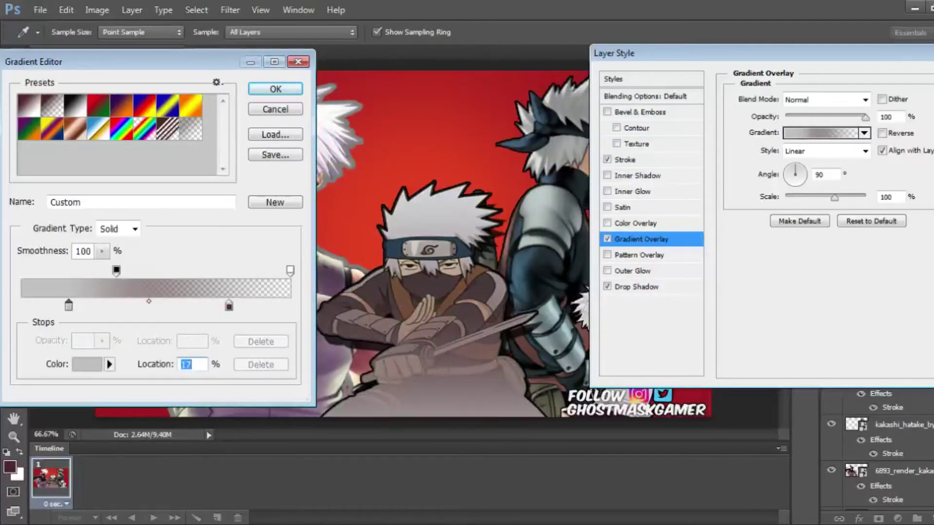
left_click(87, 364)
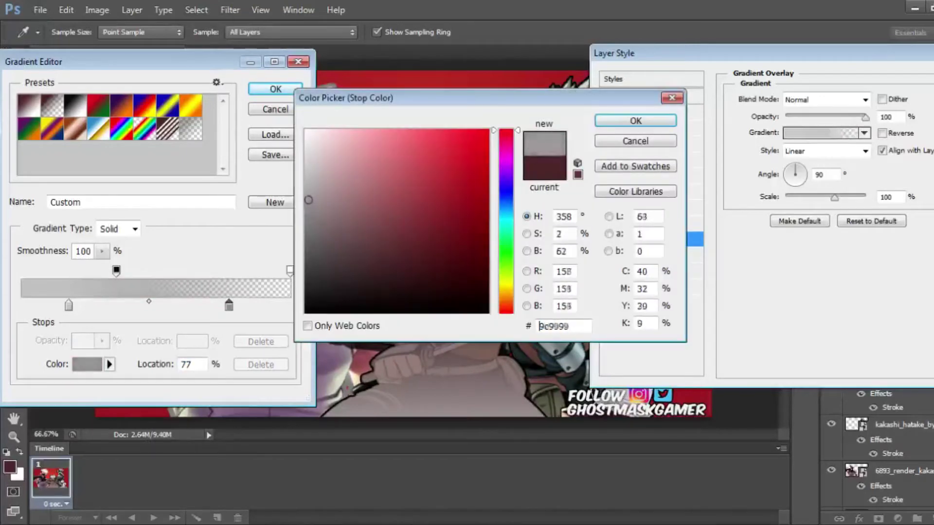
type("988e8f")
key("Return")
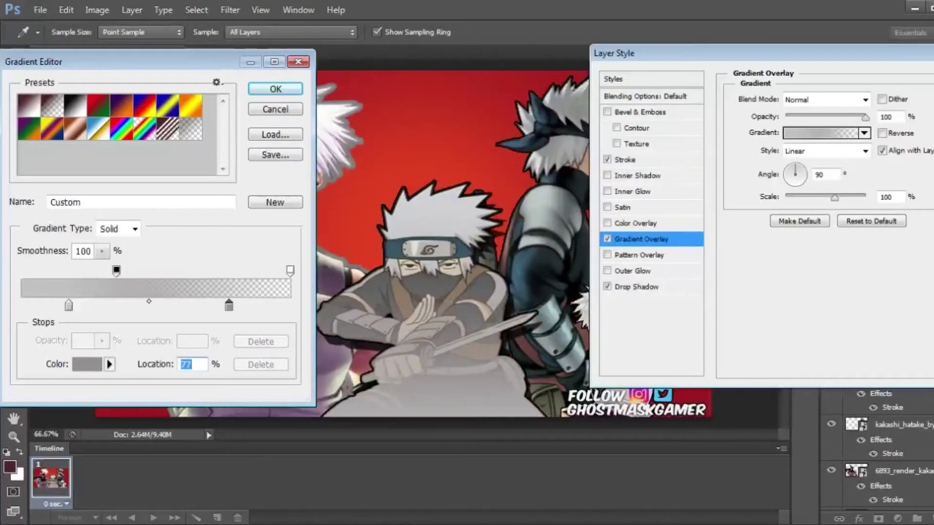
left_click_drag(116, 271, 107, 271)
left_click_drag(68, 305, 40, 305)
left_click_drag(89, 271, 27, 271)
left_click_drag(229, 306, 153, 306)
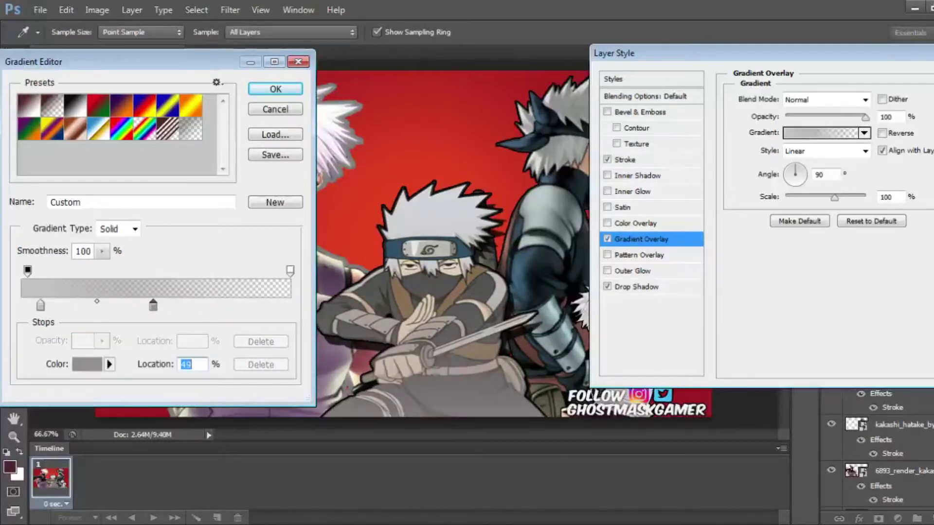
left_click(275, 89)
key("Return")
left_click(890, 498)
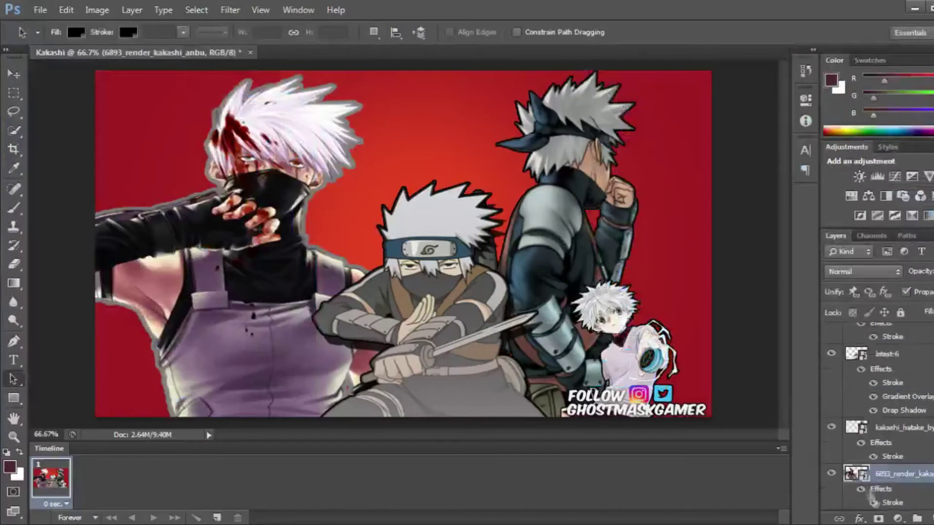
- Change the left render's stroke colour to near-black
right_click(890, 474)
left_click(822, 129)
left_click(638, 255)
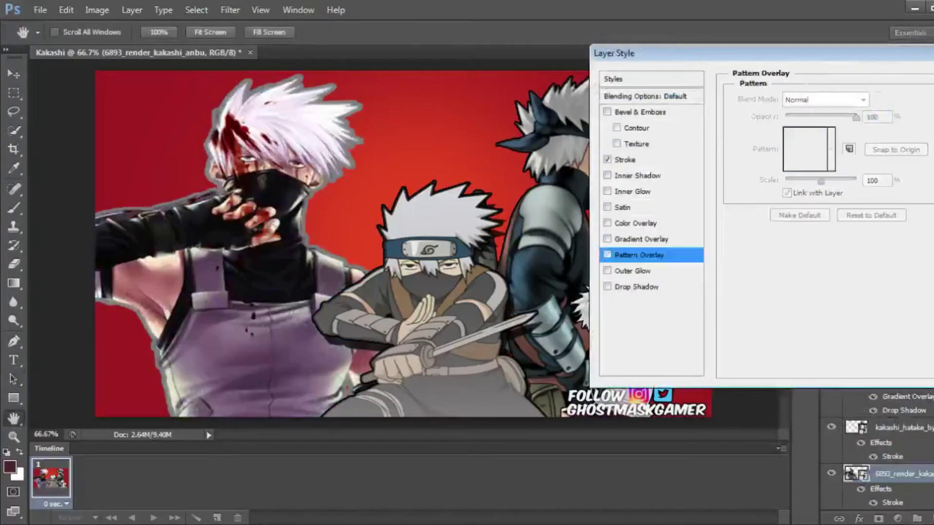
left_click(625, 160)
left_click(766, 197)
left_click(351, 291)
key("Return")
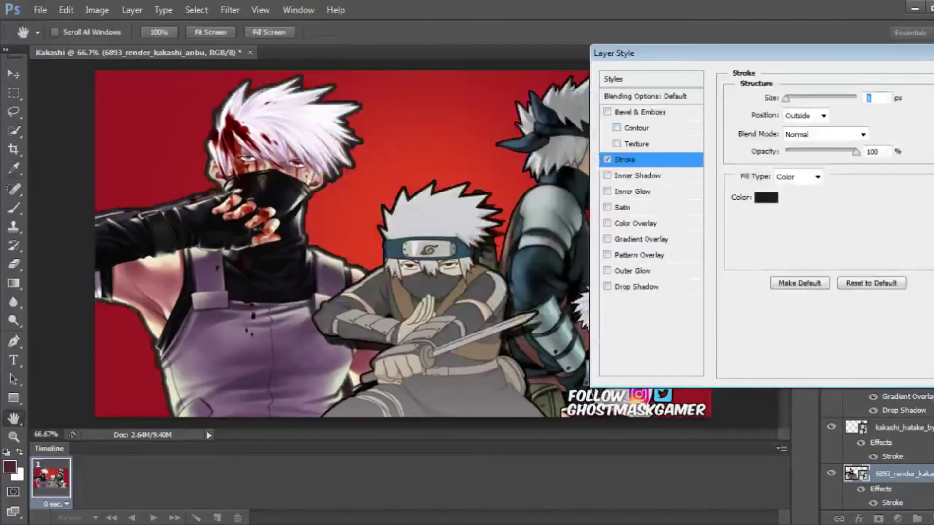
- Add a soft drop shadow with Distance 33 and Size about 15
left_click(632, 287)
key("shift+Up")
key("Tab")
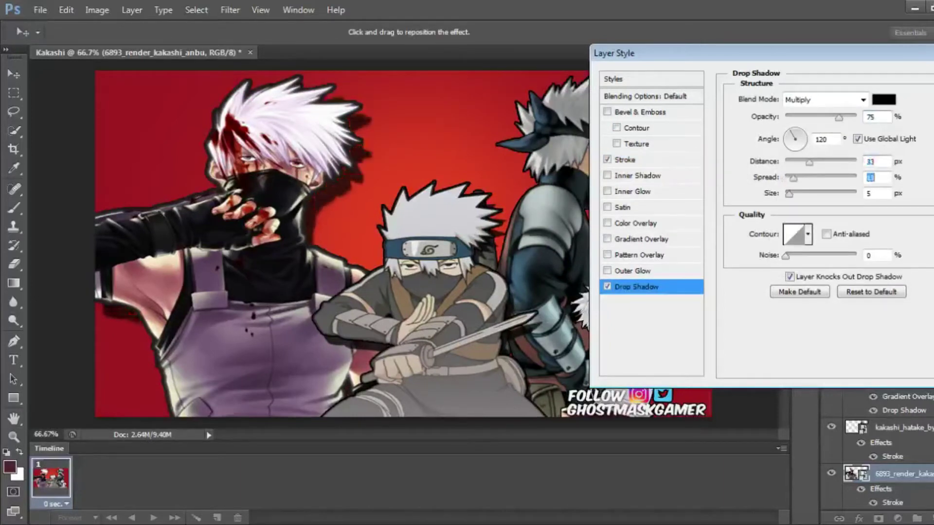
key("Tab")
key("shift+Up")
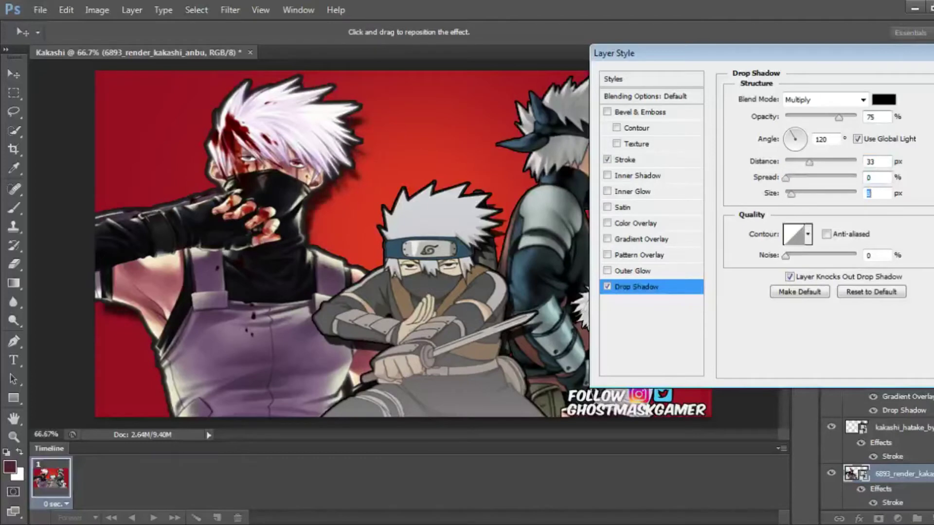
- Add an inner shadow (Distance 11, Size ~25) and an inner glow, then try satin
left_click(638, 175)
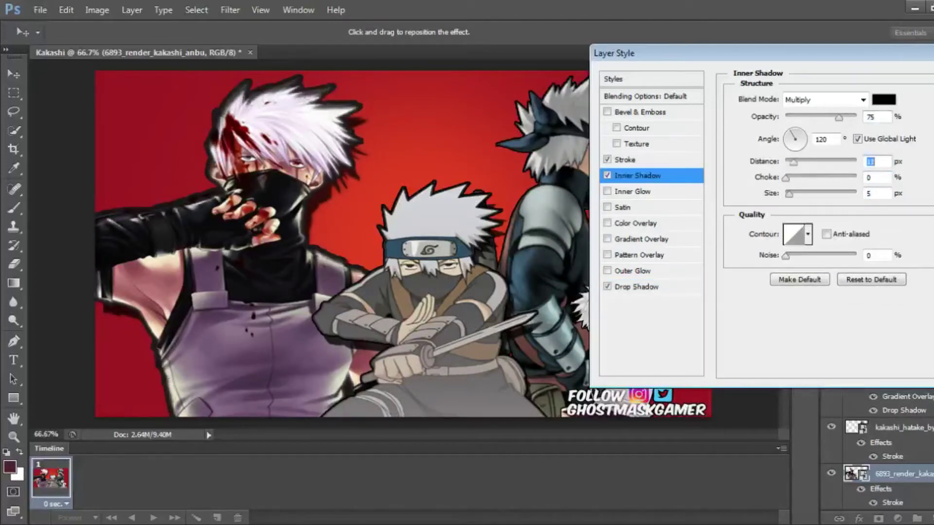
key("Tab")
key("shift+Up")
key("shift+Up")
key("shift+Down")
key("shift+Down")
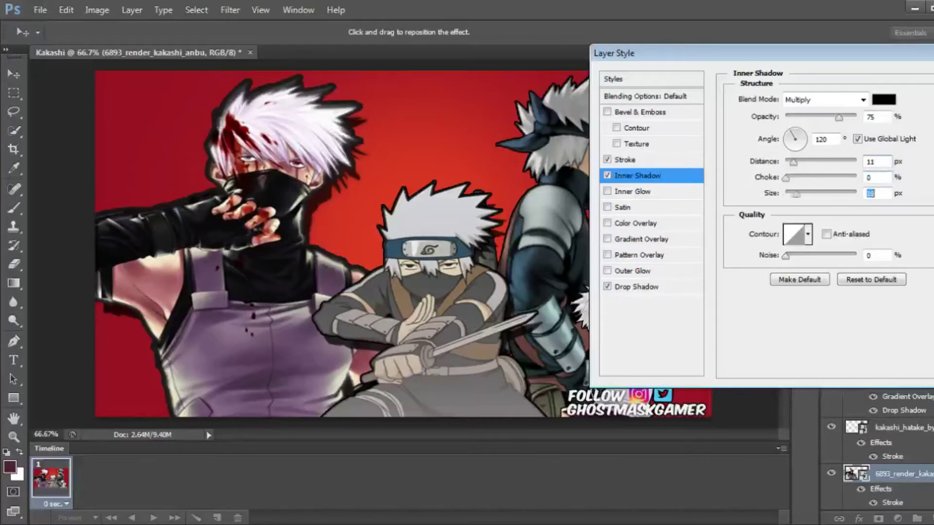
key("Tab")
key("shift+Up")
key("shift+Up")
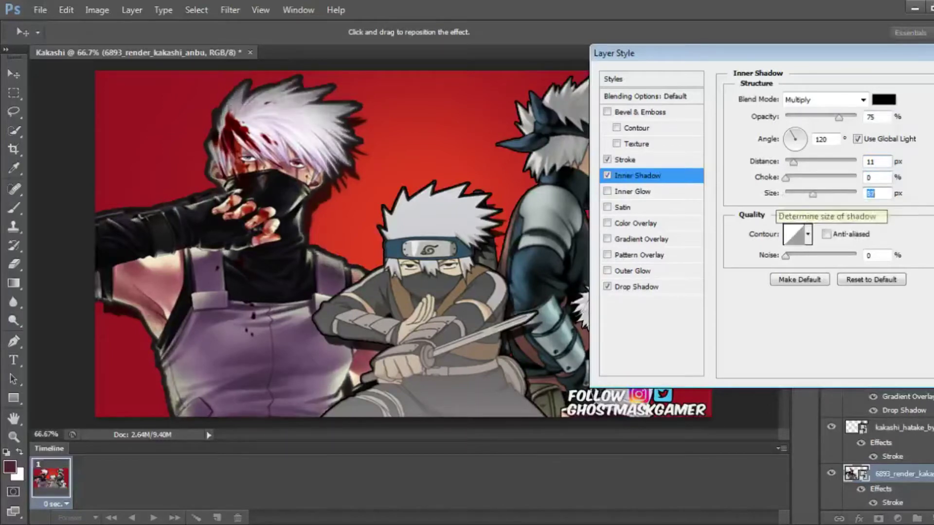
left_click(633, 191)
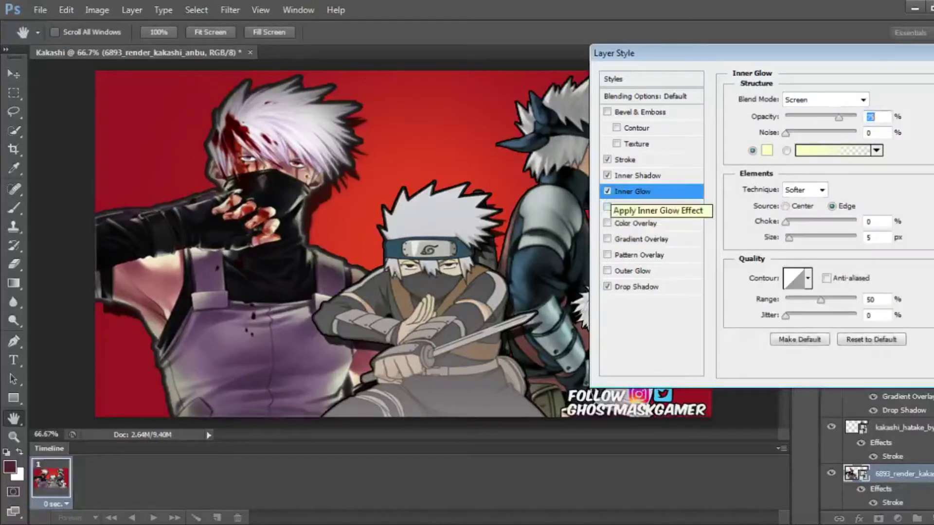
left_click(608, 207)
- Replace the satin effect with a red Color Overlay lowered to 21% opacity
left_click(607, 208)
left_click(608, 223)
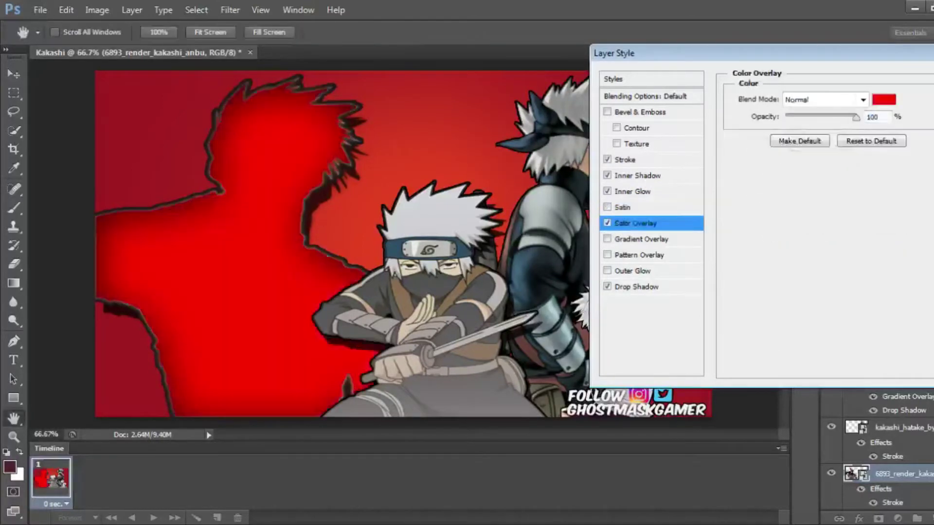
left_click(608, 224)
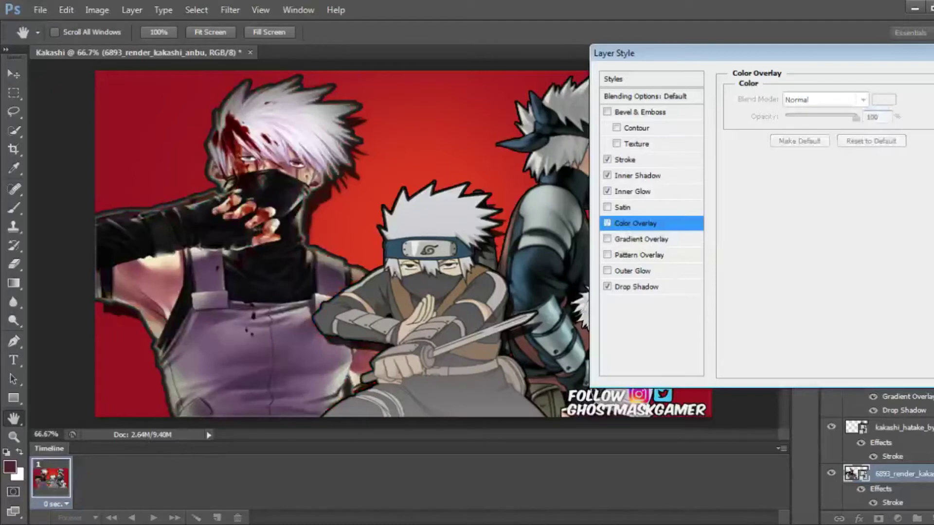
left_click(607, 223)
left_click_drag(856, 116, 821, 116)
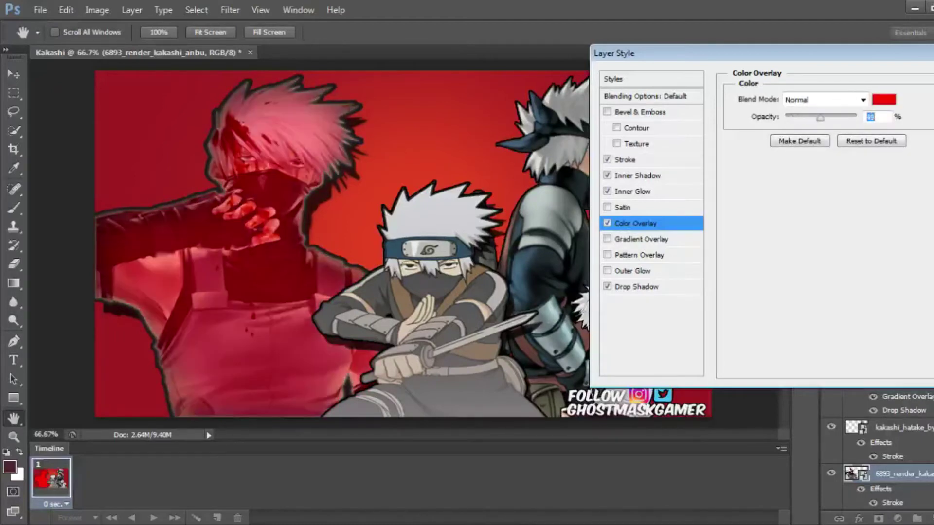
- Try several blend modes on the red overlay and settle on Color Dodge
left_click(863, 100)
left_click(797, 125)
left_click(864, 100)
left_click(803, 146)
left_click(863, 99)
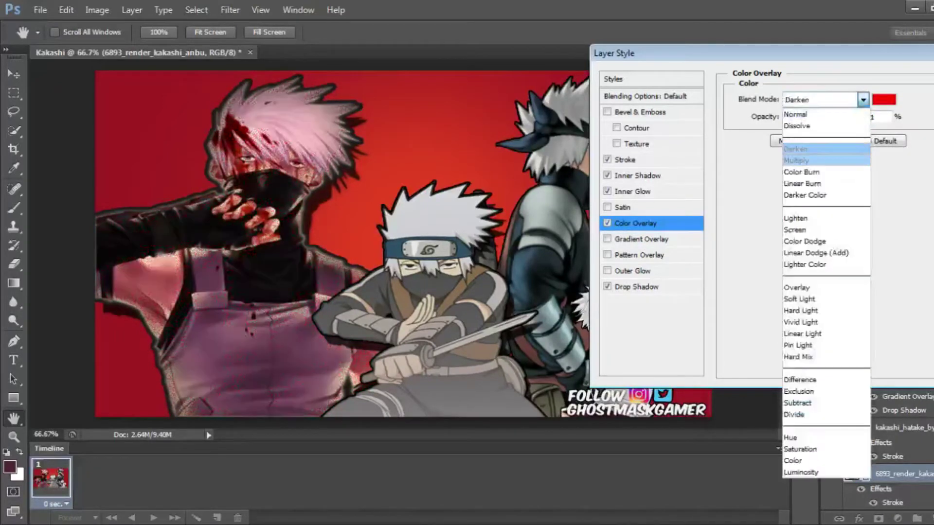
left_click(798, 161)
left_click(863, 100)
left_click(801, 172)
left_click(864, 99)
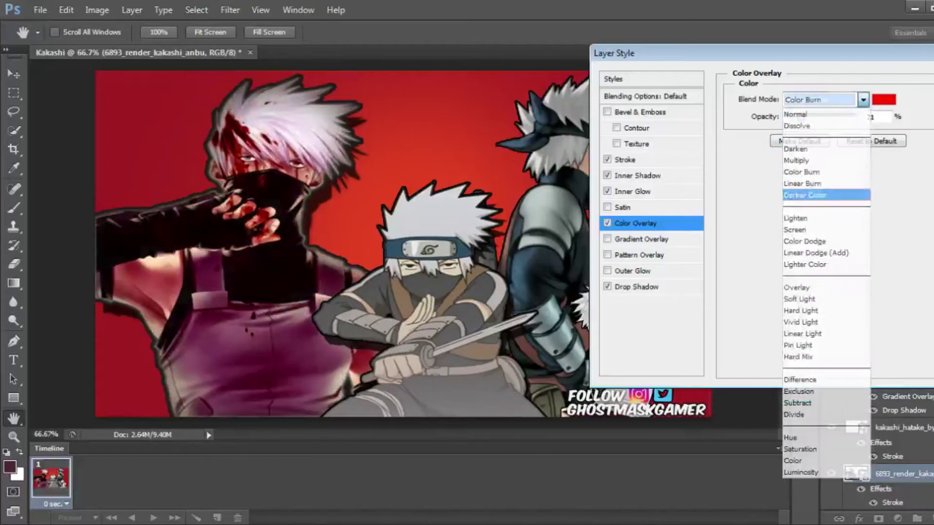
left_click(805, 195)
left_click(809, 218)
left_click(863, 100)
left_click(794, 229)
left_click(863, 100)
left_click(805, 241)
left_click(863, 100)
left_click(808, 239)
- Enable Gradient Overlay on the left render and bring up its Gradient Editor
left_click_drag(681, 53, 589, 63)
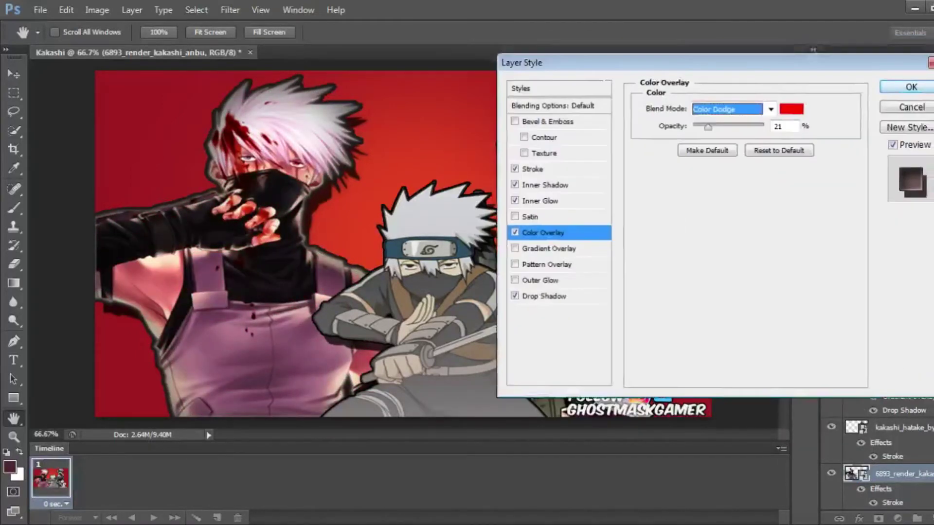
left_click(549, 249)
left_click(728, 142)
left_click_drag(560, 62, 802, 73)
mouse_move(97, 62)
left_mouse_down()
mouse_move(702, 59)
mouse_move(759, 73)
left_mouse_up()
- Try gradient presets and settle on Foreground to Transparent
left_click(855, 141)
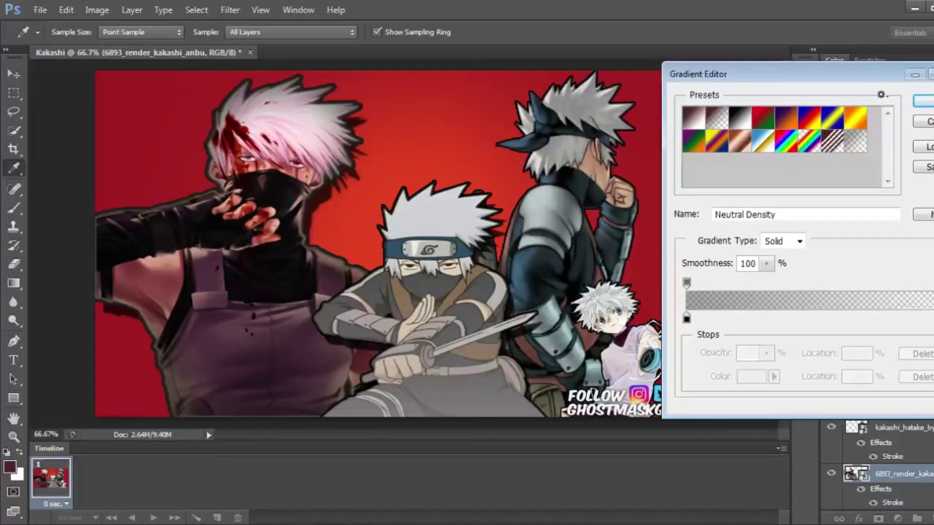
left_click_drag(687, 319, 715, 318)
left_click(740, 118)
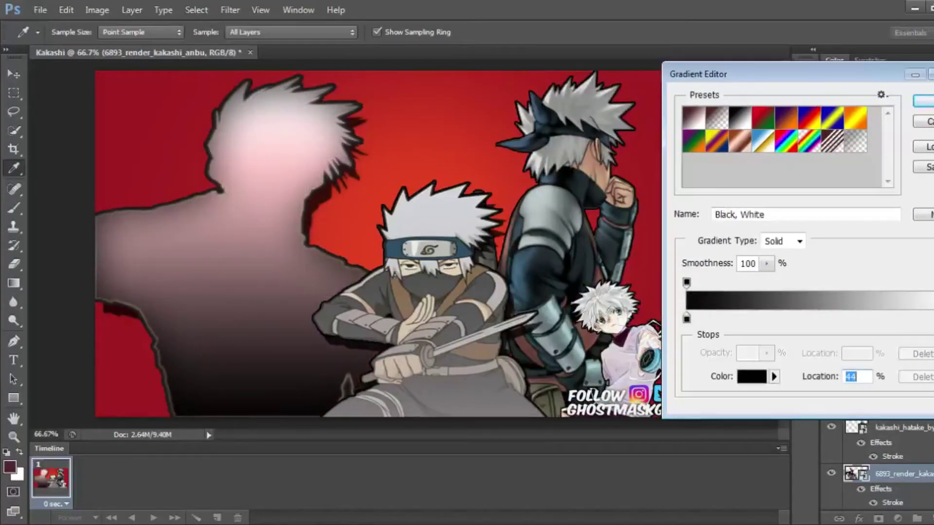
left_click_drag(925, 319, 824, 317)
left_click(694, 117)
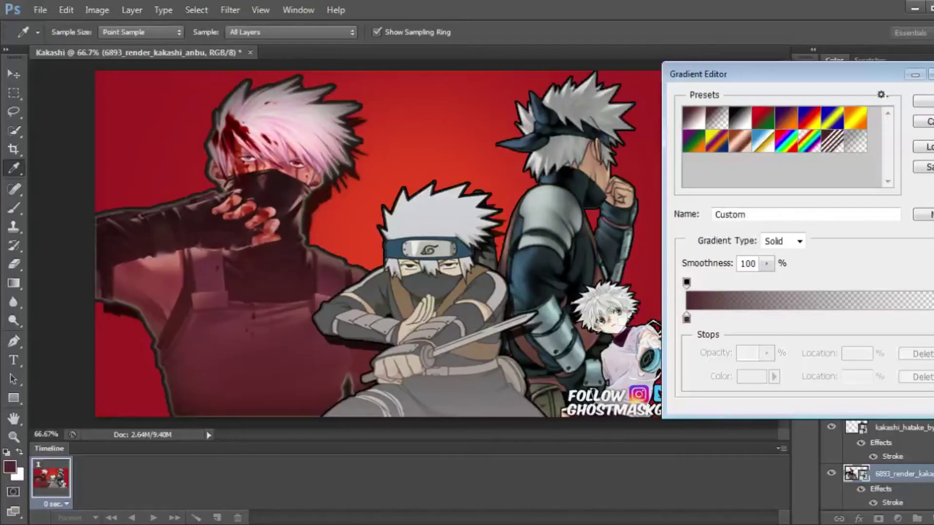
- Recolour the left and right gradient stops, darkening the right one
left_click(689, 319)
left_click(752, 377)
left_click(636, 121)
left_click(924, 319)
left_click(752, 376)
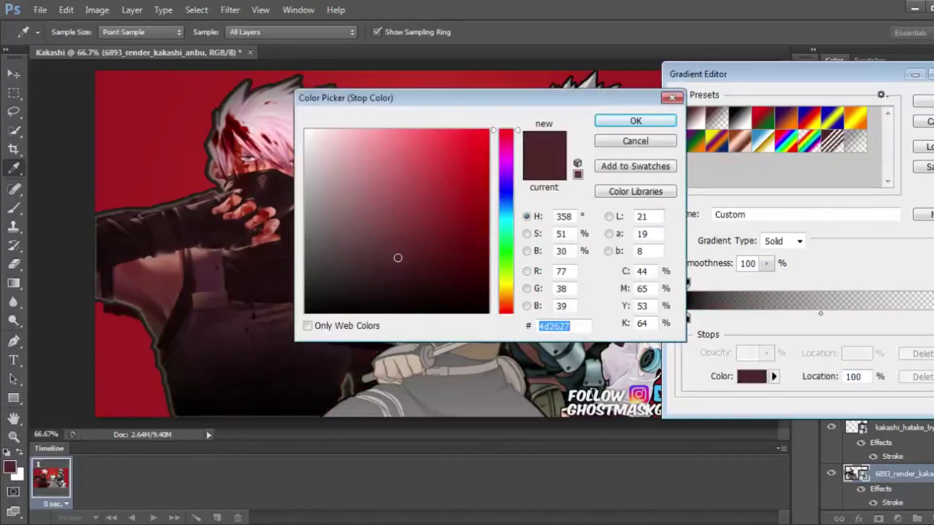
left_click(416, 308)
left_click(635, 120)
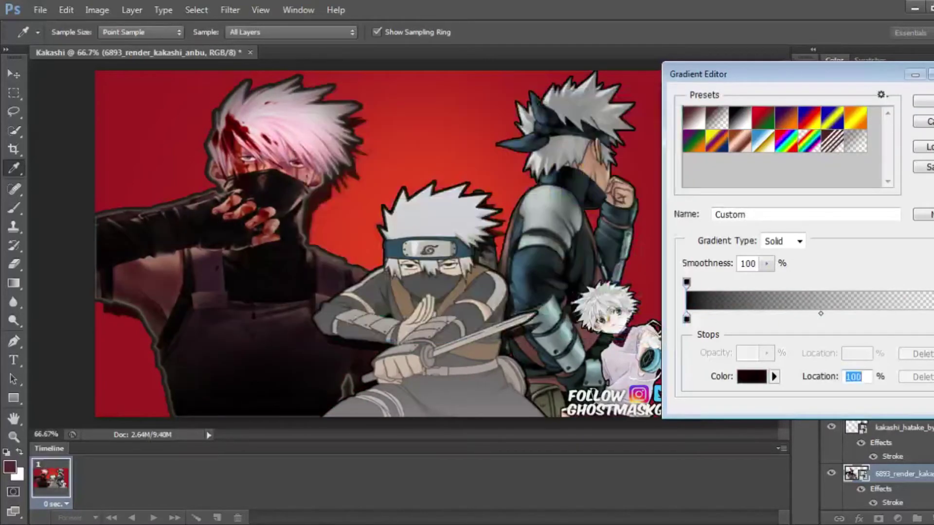
left_click(858, 377)
- Make the gradient's colour stops pure black and white
type("2527")
left_click(752, 377)
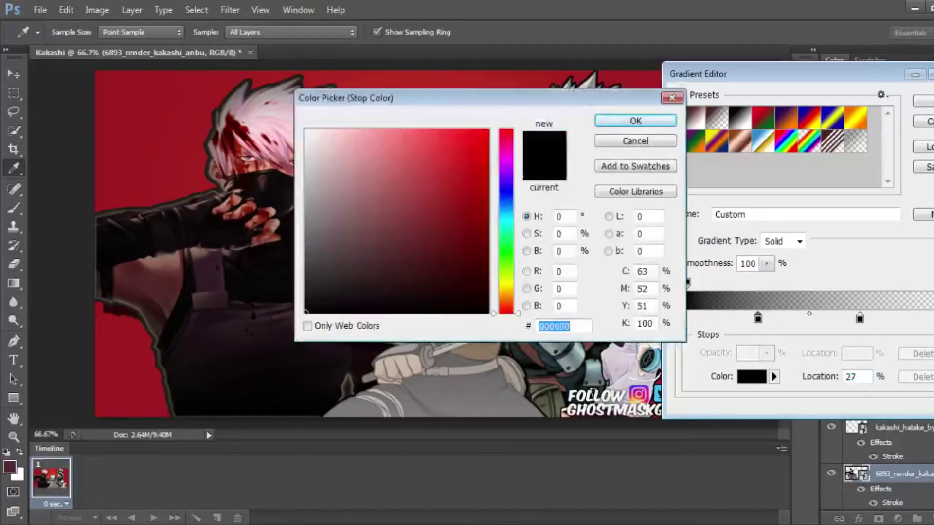
mouse_move(318, 163)
left_mouse_down()
mouse_move(307, 132)
mouse_move(367, 312)
left_mouse_up()
key("Return")
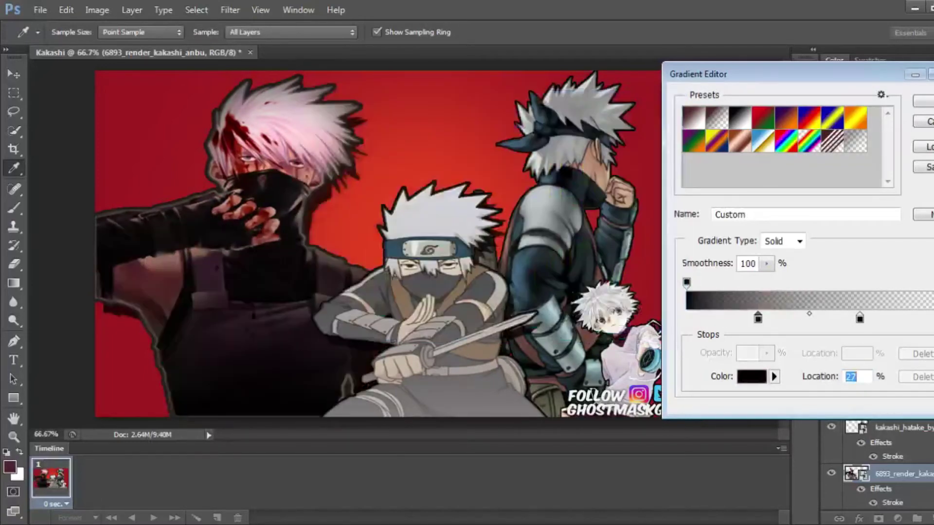
left_click(752, 376)
left_click(307, 133)
key("Return")
- Place the black stop at about 3% and apply the gradient overlay style
mouse_move(686, 282)
left_mouse_down()
mouse_move(713, 283)
mouse_move(687, 282)
left_mouse_up()
mouse_move(758, 318)
left_mouse_down()
mouse_move(694, 318)
mouse_move(704, 318)
left_mouse_up()
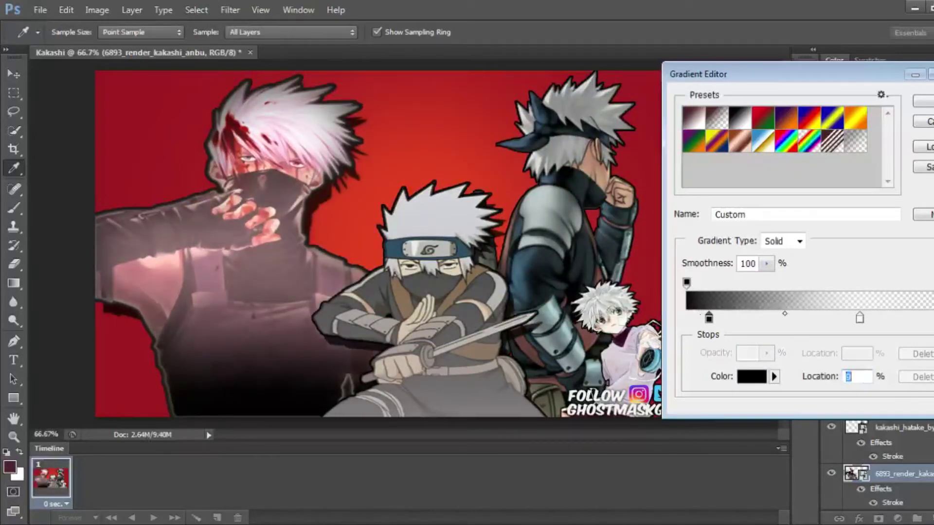
key("Return")
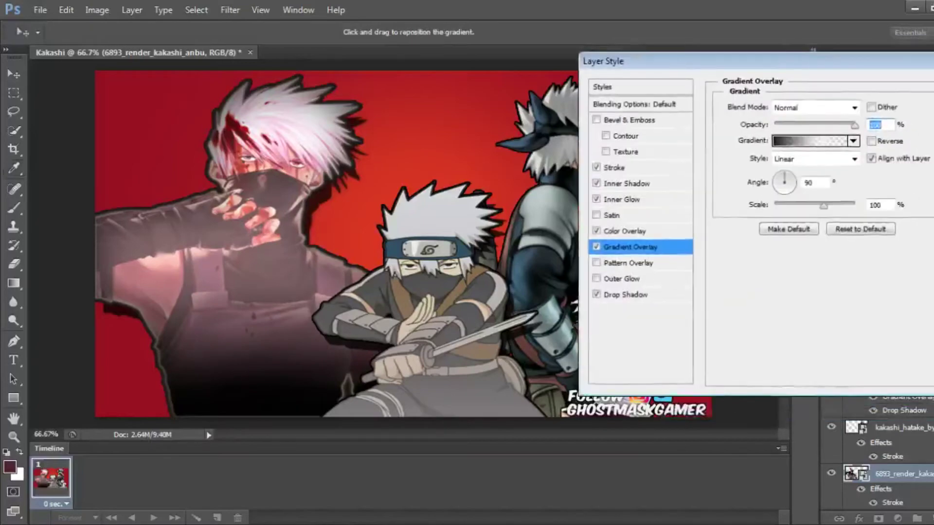
key("Return")
right_click(883, 367)
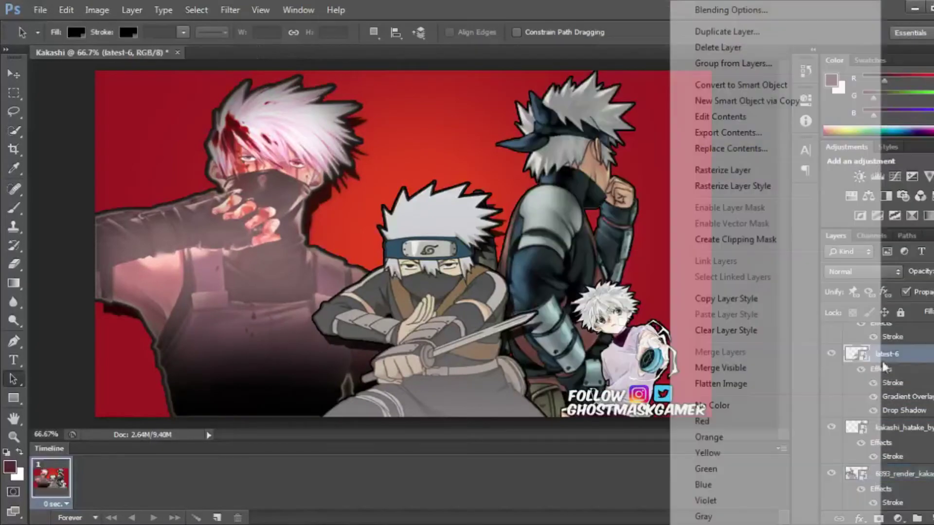
- Open Blending Options for the armored kakashi_hatake layer
left_click(691, 10)
key("Escape")
right_click(895, 428)
left_click(822, 85)
left_click_drag(584, 49, 64, 46)
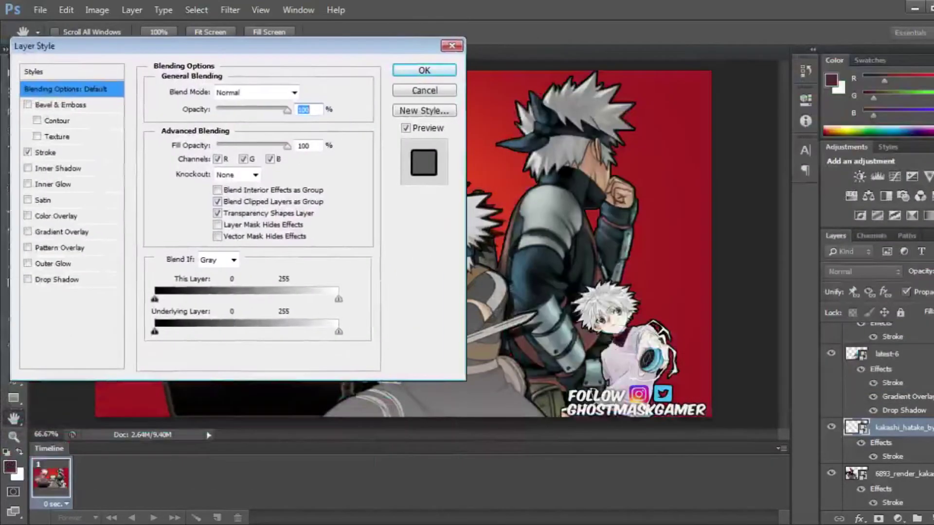
- Add a drop shadow (Opacity 75, Distance 18, Spread 14) and a gradient overlay
left_click(27, 279)
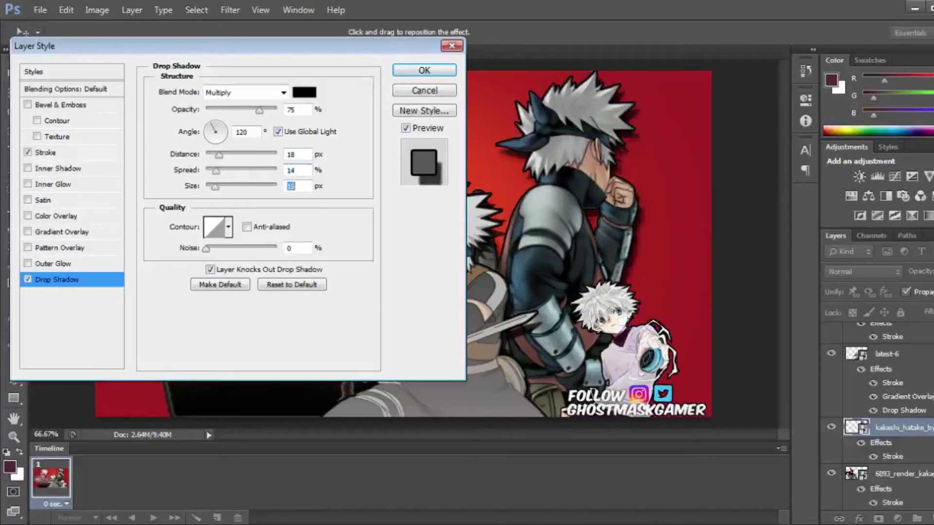
left_click(28, 264)
left_click(28, 232)
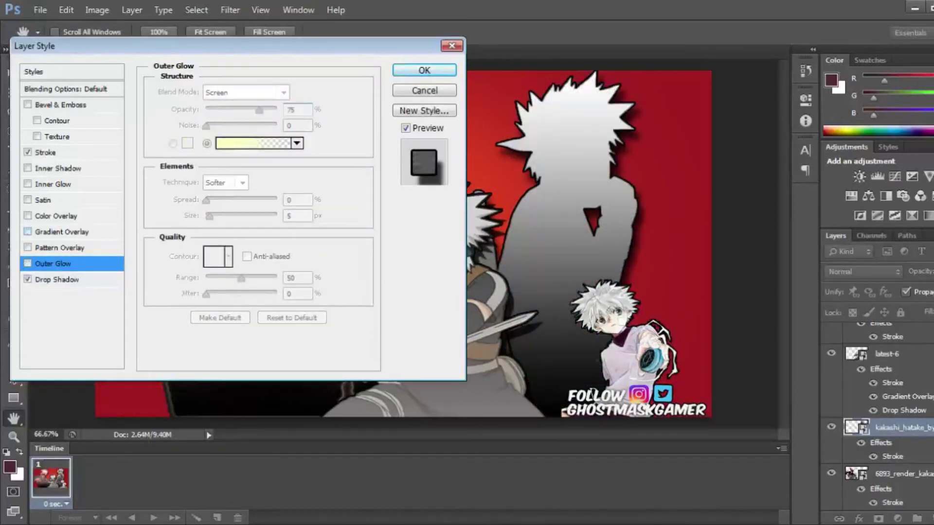
left_click(62, 231)
left_click(241, 125)
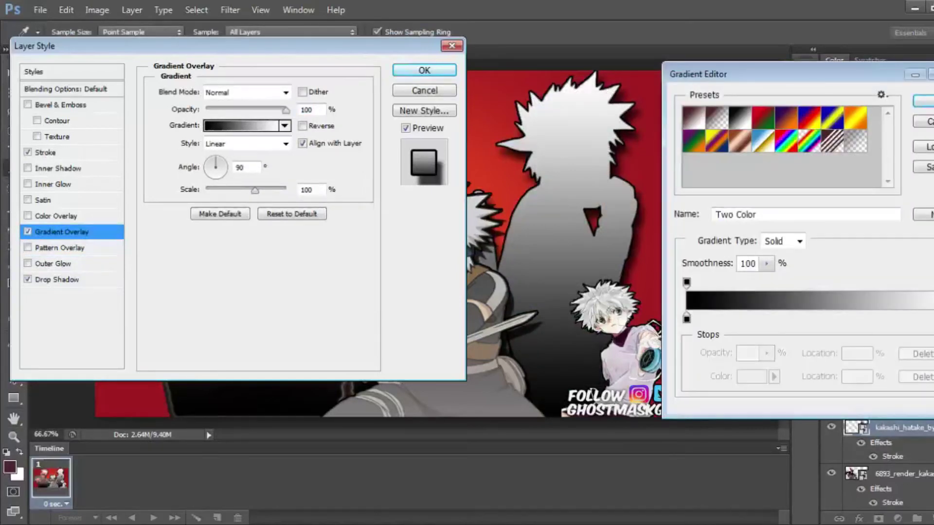
- Set both colour stops of the overlay gradient to a dark colour
left_click_drag(729, 74, 136, 71)
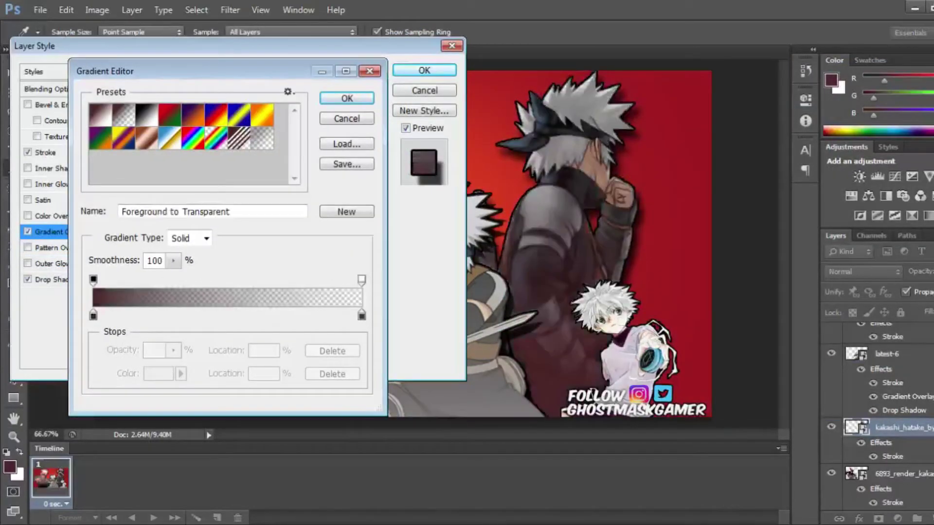
double_click(362, 316)
left_click(388, 290)
left_click(635, 120)
double_click(93, 316)
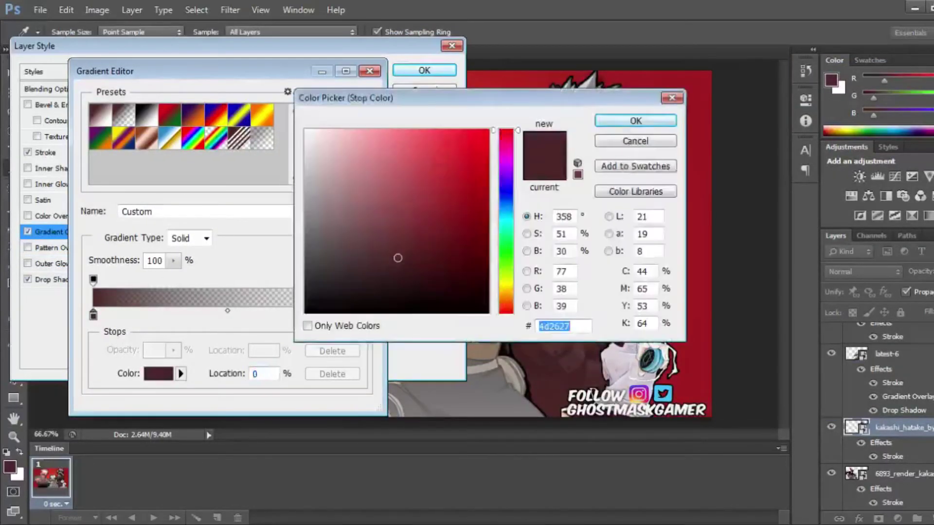
key("Return")
- Fade the gradient to dark, with colour stops at 6% and 52%
left_click_drag(309, 316, 300, 316)
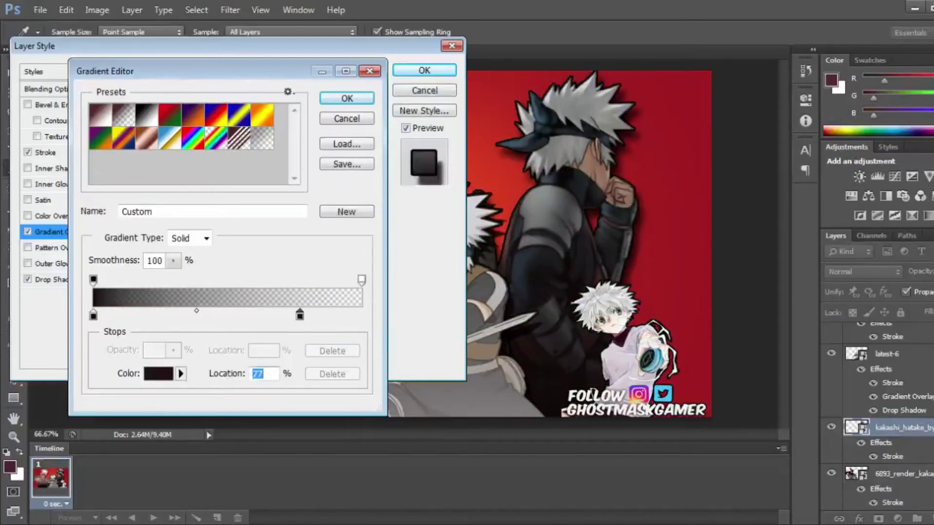
left_click_drag(93, 280, 355, 280)
left_click_drag(94, 316, 109, 316)
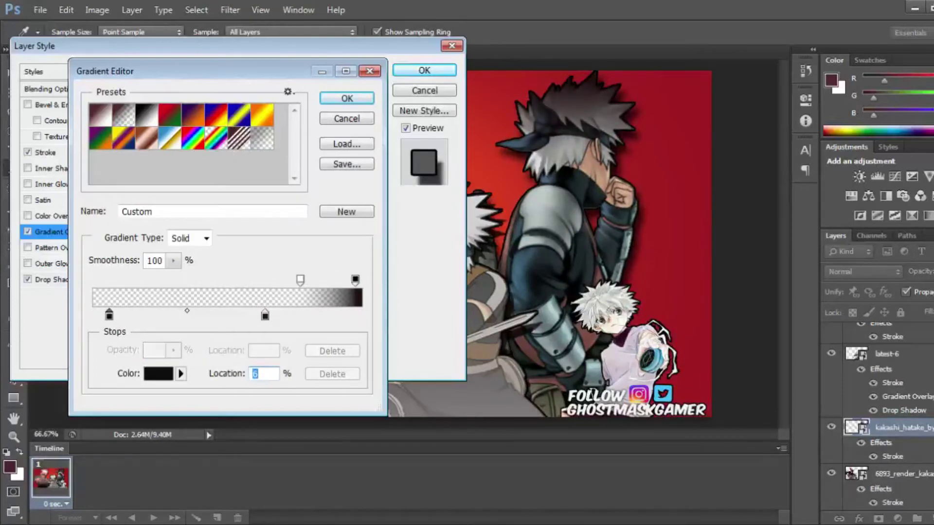
left_click_drag(265, 316, 232, 316)
left_click_drag(300, 280, 121, 280)
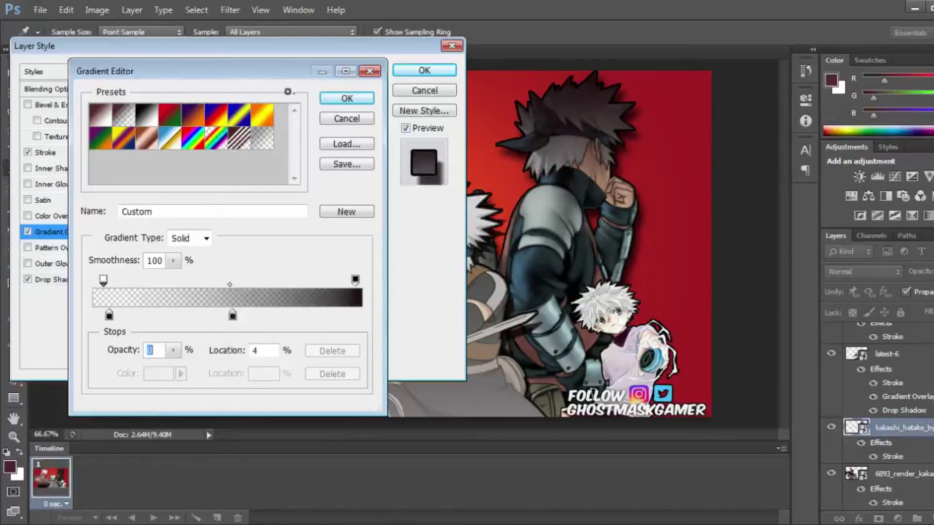
- Rearrange transparent opacity stops near 30% and 59%, removing extra stops
left_click(187, 280)
mouse_move(186, 280)
left_mouse_down()
mouse_move(276, 280)
mouse_move(237, 280)
mouse_move(238, 253)
left_mouse_up()
left_click(157, 279)
left_click_drag(158, 280, 175, 280)
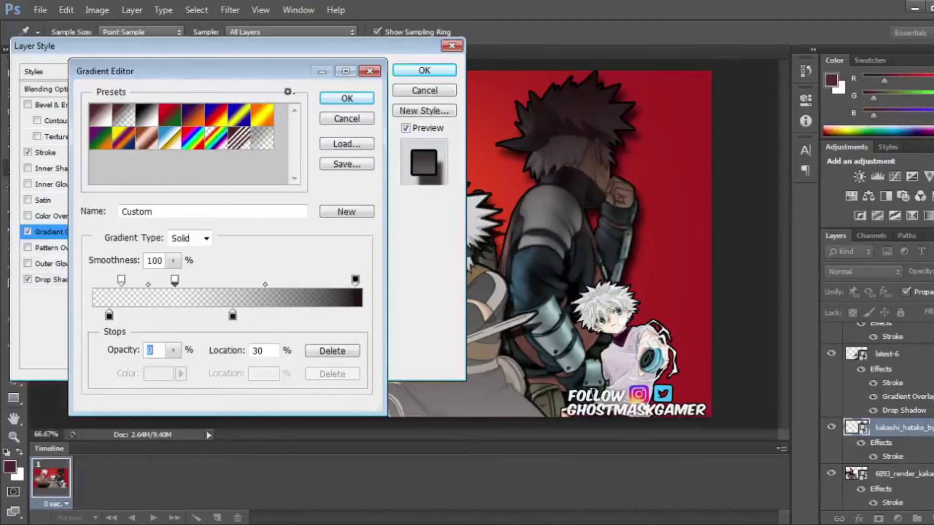
left_click(276, 280)
left_click_drag(276, 280, 251, 280)
left_click(170, 315)
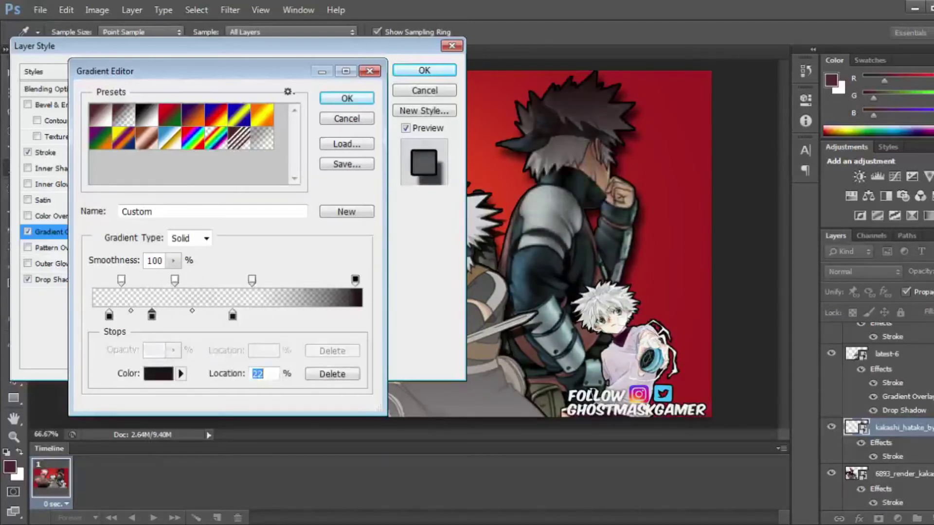
left_click(333, 374)
- Add a 100% opacity stop and set another stop to 28% at 29%
left_click(101, 281)
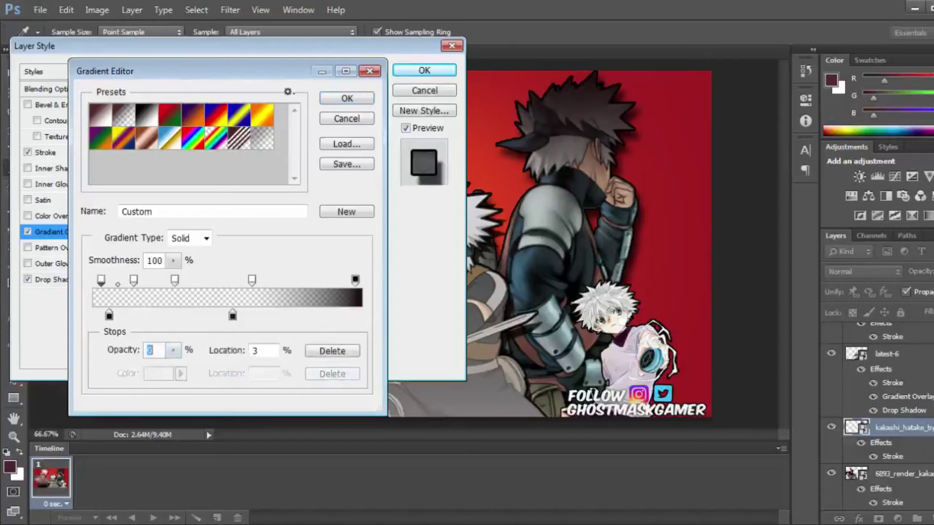
type("100")
mouse_move(102, 280)
left_mouse_down()
mouse_move(206, 280)
mouse_move(184, 281)
left_mouse_up()
left_click(332, 351)
left_click_drag(251, 281, 265, 281)
left_click(173, 350)
left_click_drag(172, 365, 208, 366)
left_click_drag(184, 281, 170, 281)
- Raise the middle stop to 82% opacity, confirm the gradient, and enable Inner Glow
left_click(228, 280)
left_click(173, 351)
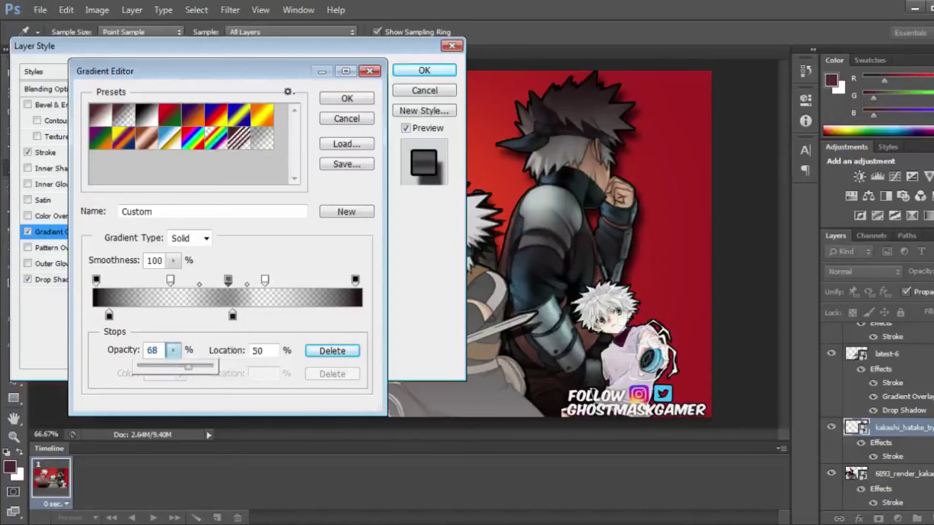
left_click_drag(264, 281, 281, 281)
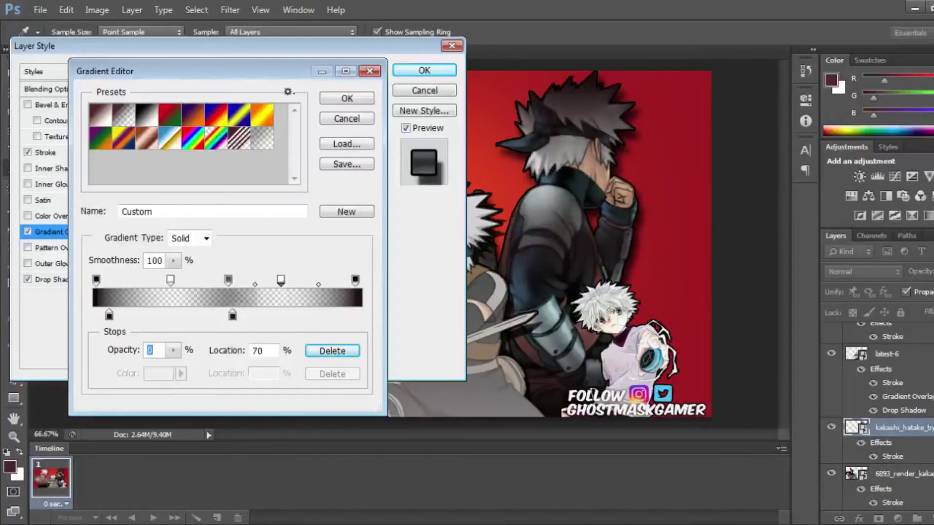
left_click_drag(355, 281, 341, 280)
left_click(228, 280)
left_click(174, 350)
left_click_drag(173, 366, 183, 367)
left_click_drag(288, 280, 291, 280)
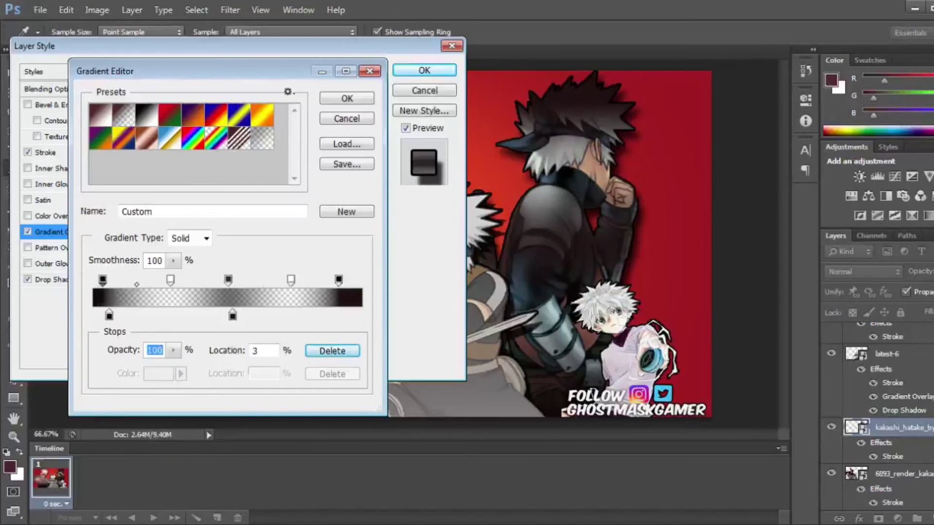
key("Return")
left_click(52, 183)
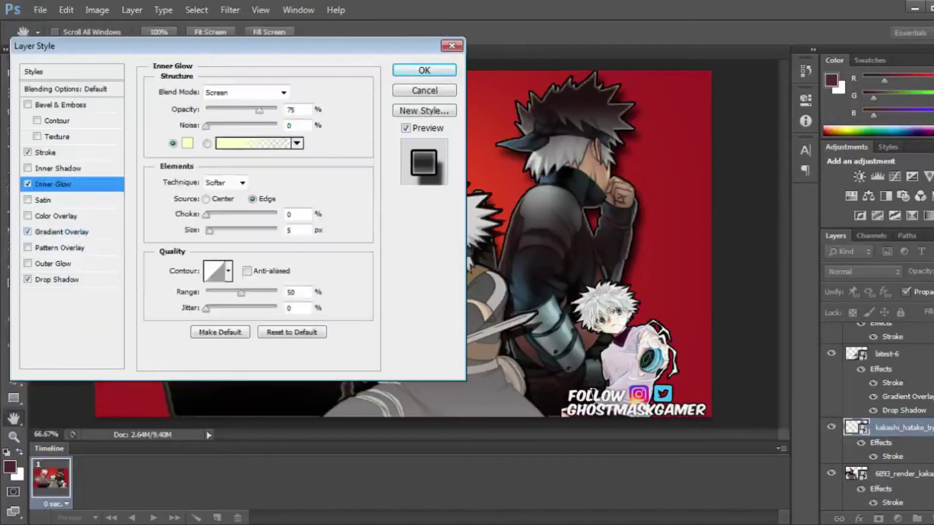
- Edit the inner glow gradient, pulling its opacity stop to about 12%
left_click(253, 143)
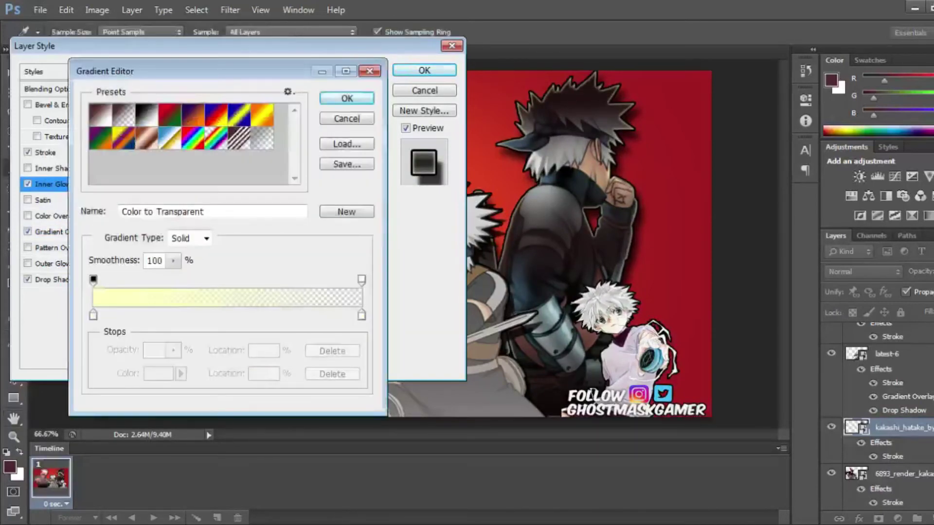
mouse_move(93, 315)
left_mouse_down()
mouse_move(137, 315)
mouse_move(97, 316)
left_mouse_up()
left_click(228, 280)
left_click_drag(228, 280, 126, 280)
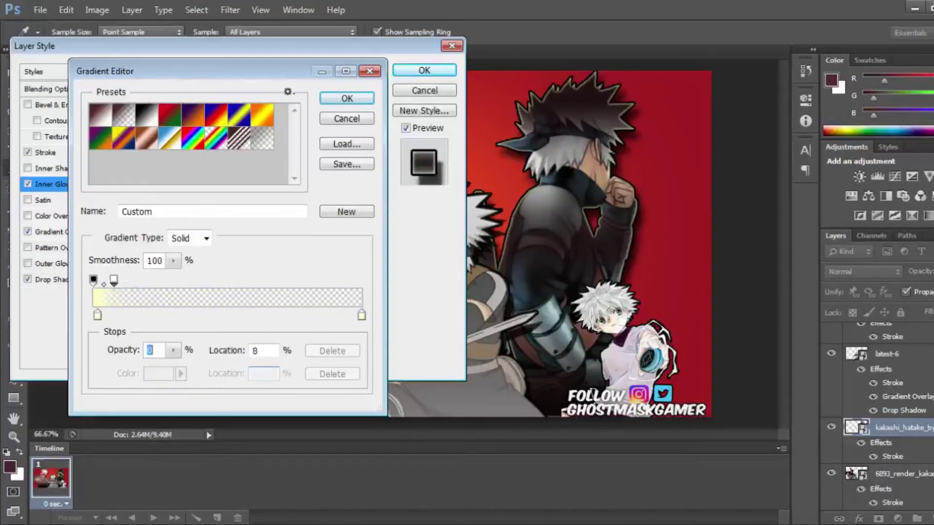
key("Return")
- Add an inner shadow and apply the layer effects to the render
left_click(58, 168)
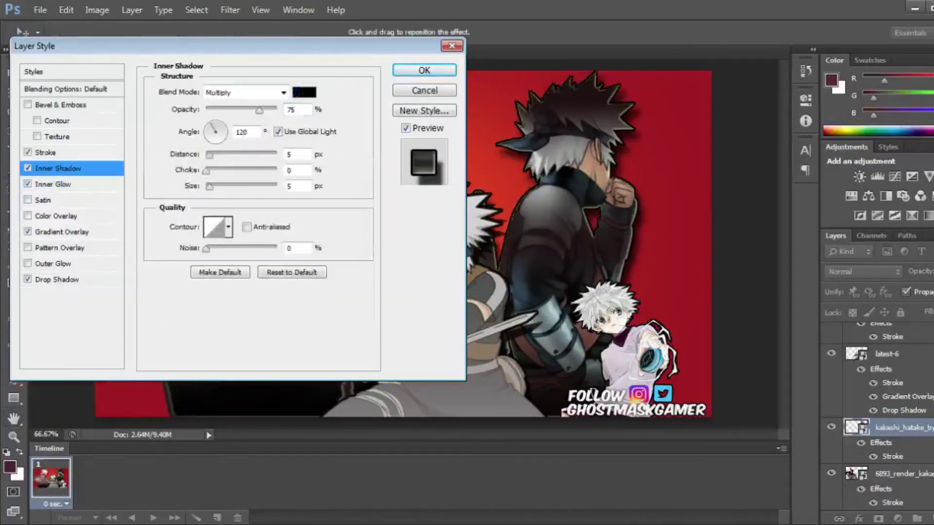
left_click(437, 73)
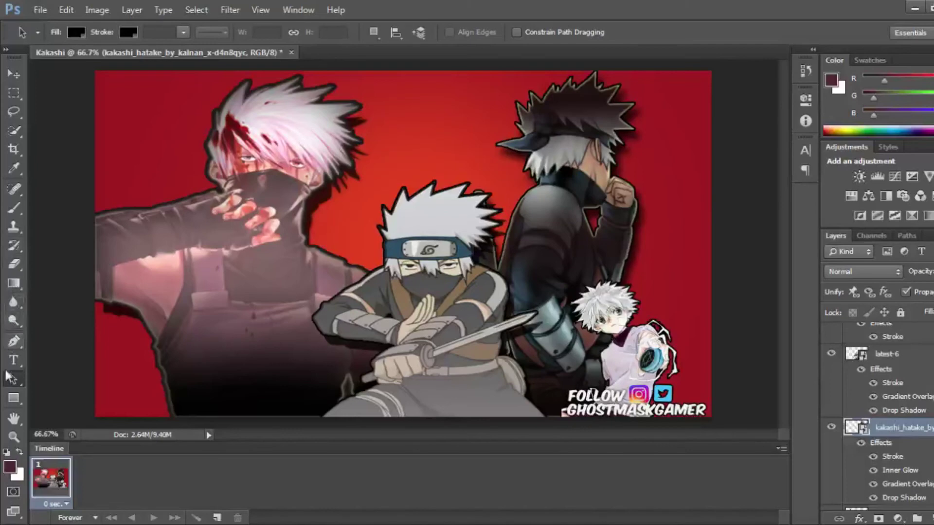
left_click(14, 360)
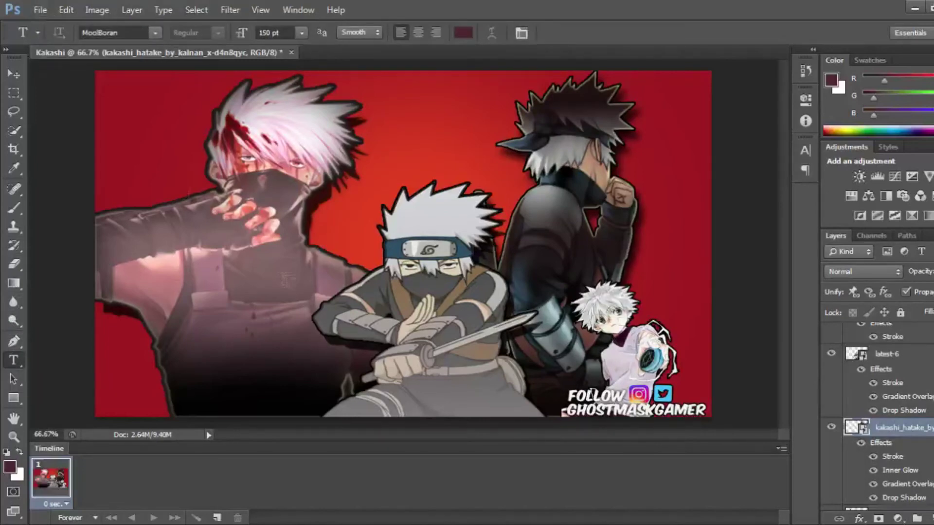
- Type 'Kakashi Hatake', move its layer to the top, and enlarge it to 167 pt
left_click(319, 294)
type("shi Hatake")
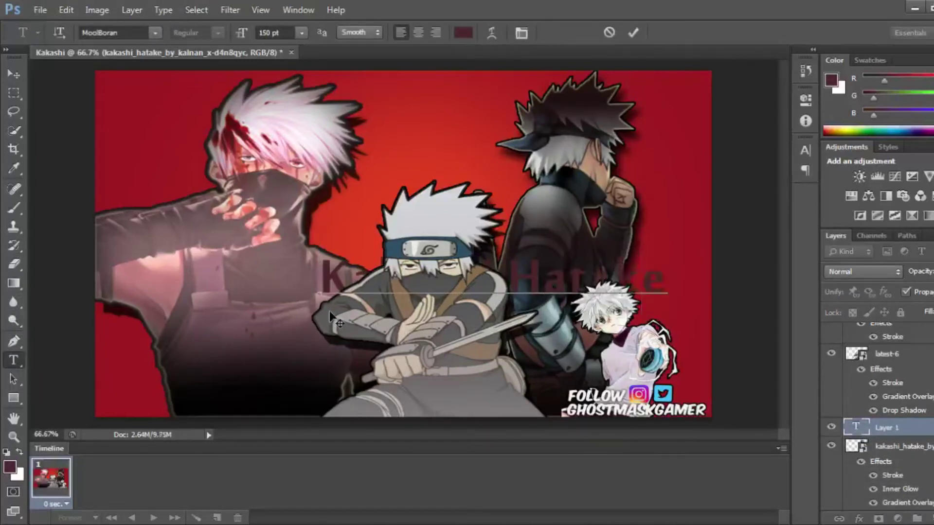
key("ctrl+Return")
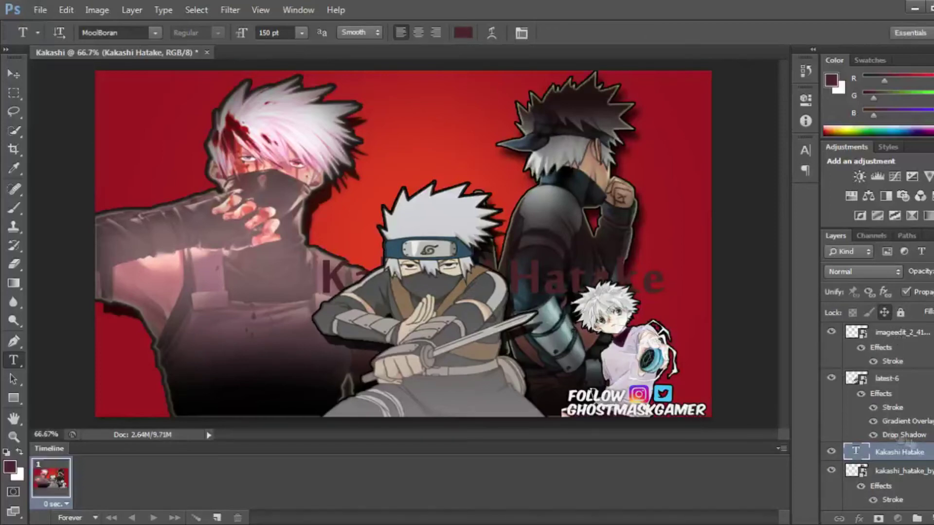
left_click_drag(900, 323, 900, 322)
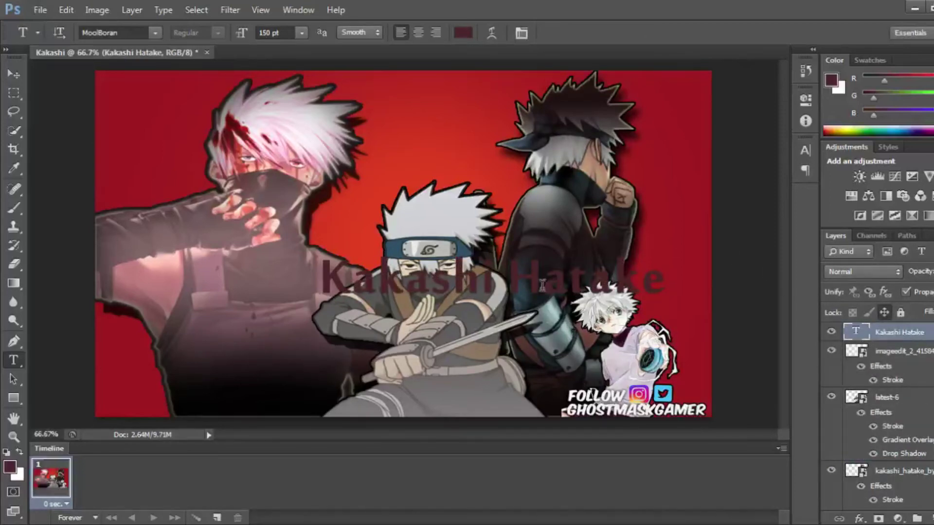
left_click(542, 284)
left_click_drag(309, 307, 184, 396)
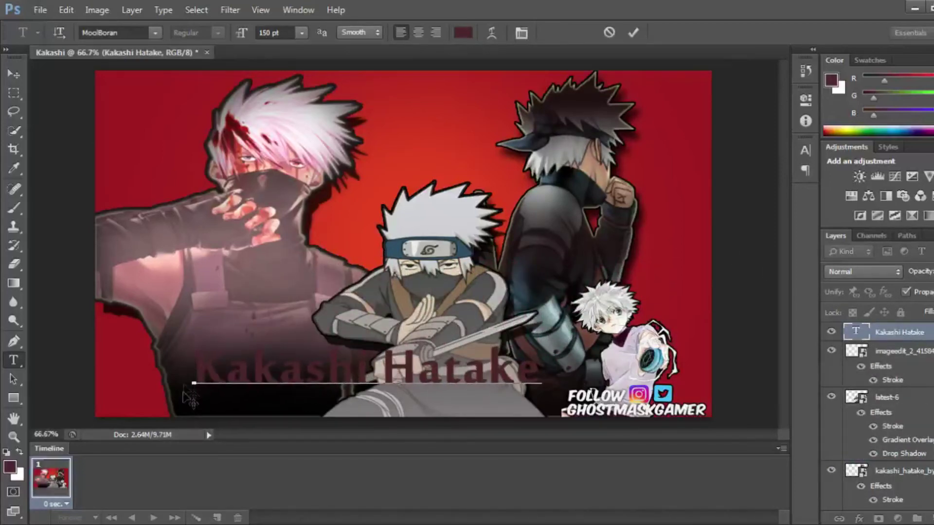
left_click(287, 32)
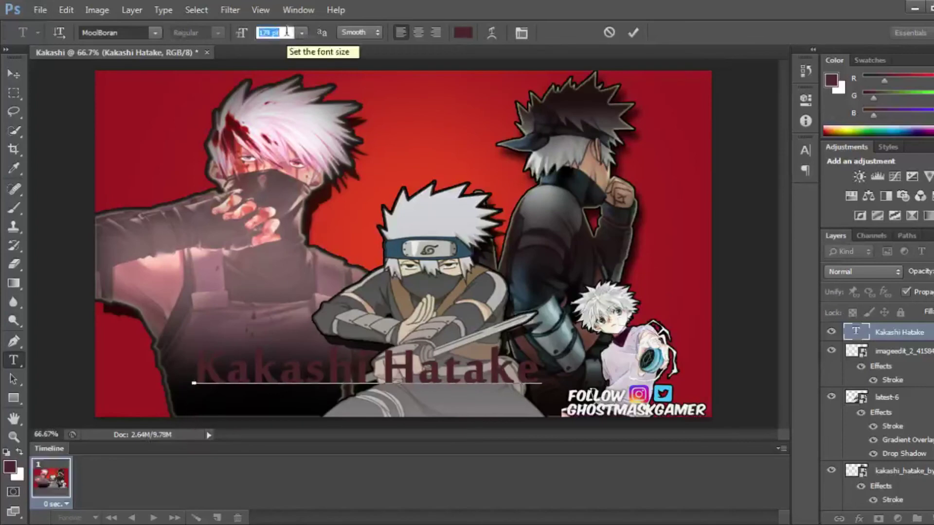
key("Up")
key("Up")
key("Up")
key("Up")
key("Up")
key("Up")
key("Up")
key("Up")
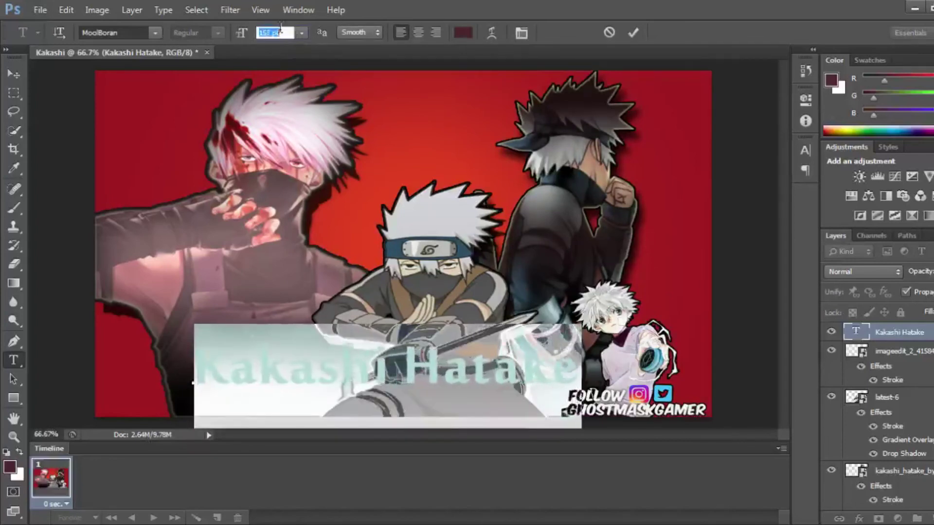
key("shift+Up")
- Colour the title cyan and place it along the canvas's bottom-left edge
left_click(463, 32)
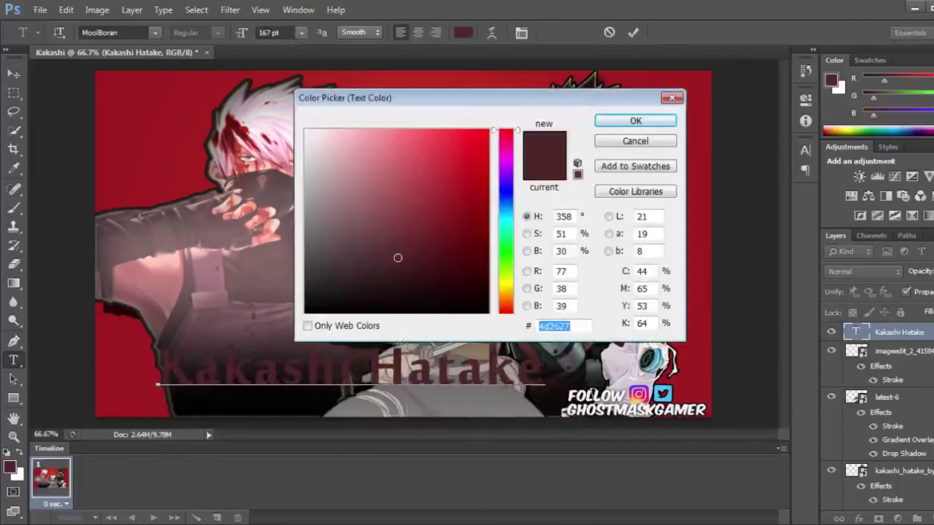
left_click(506, 208)
left_click_drag(453, 153, 434, 131)
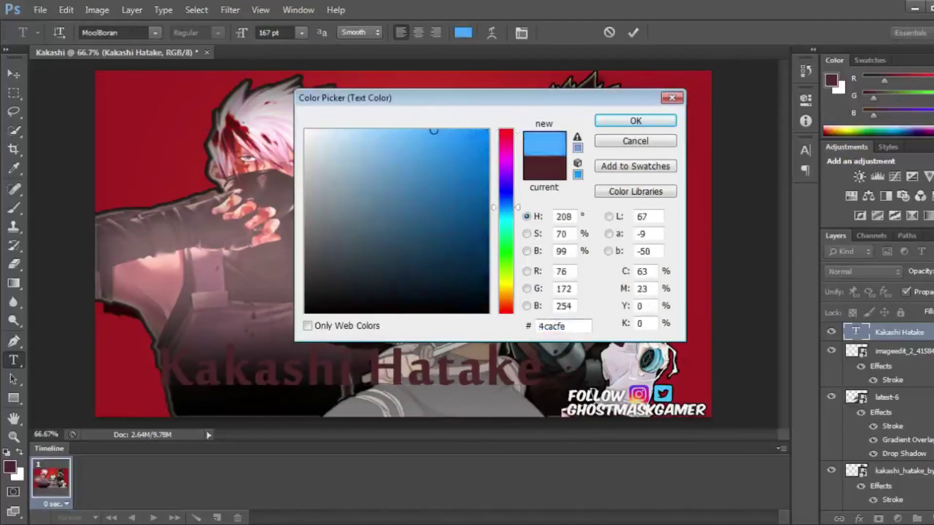
key("Escape")
left_click(462, 32)
left_click(397, 258)
left_click(506, 217)
left_click(465, 183)
left_click(461, 165)
left_click(636, 120)
left_click(633, 33)
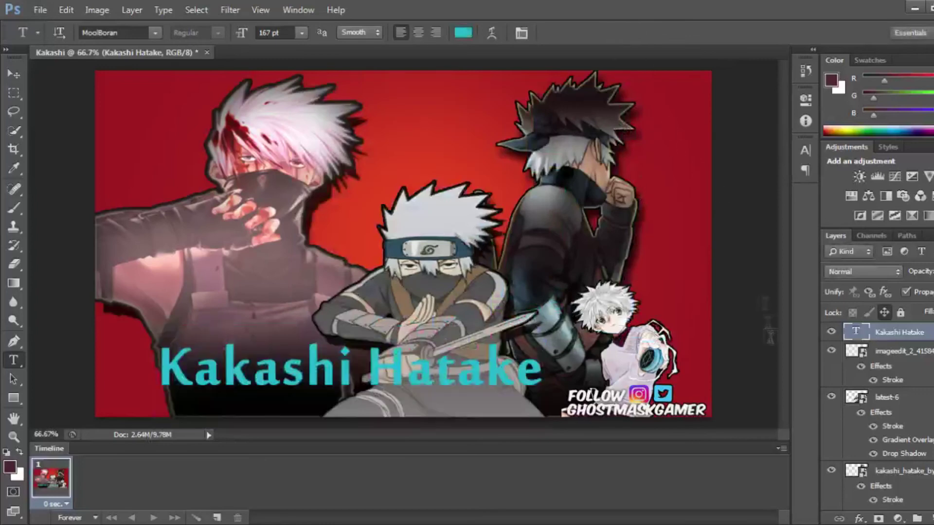
left_click_drag(155, 391, 87, 424)
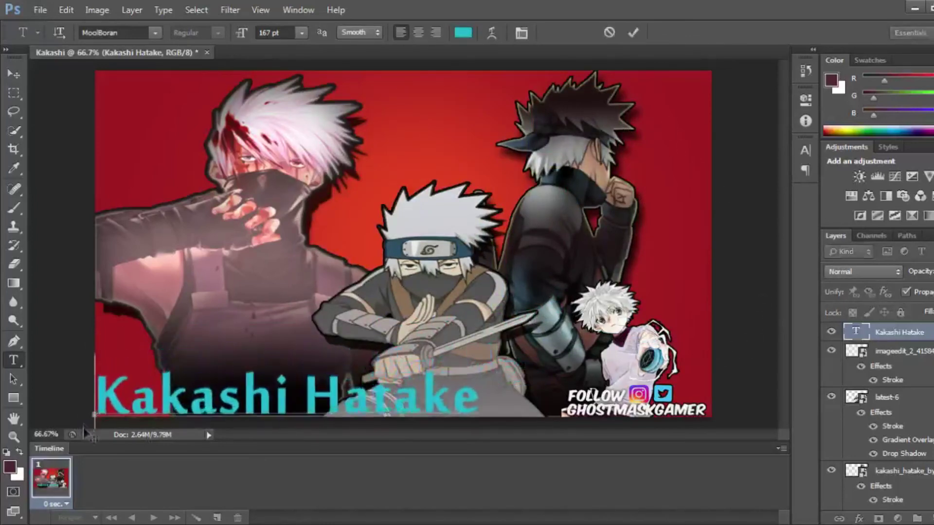
- Add a drop shadow to the title with raised distance and spread
right_click(851, 342)
left_click(749, 80)
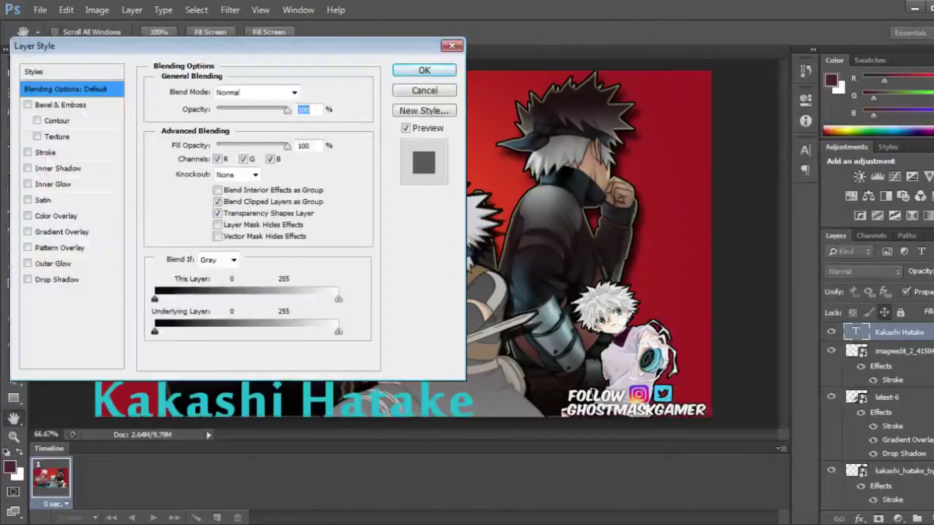
left_click(57, 279)
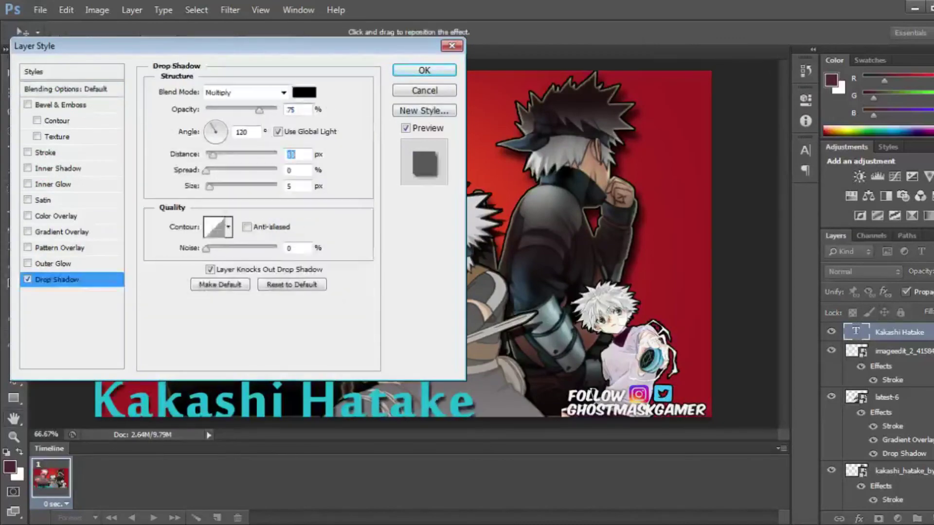
key("Tab")
type("11")
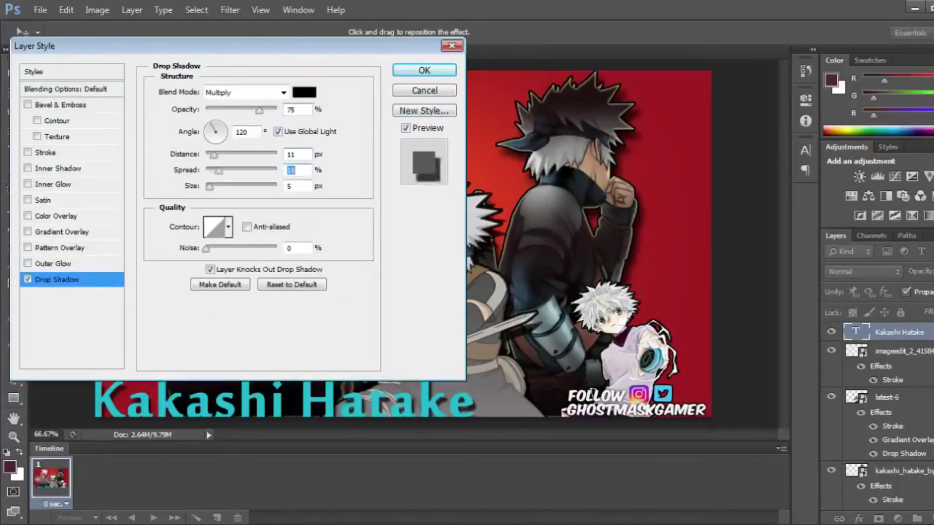
type("16")
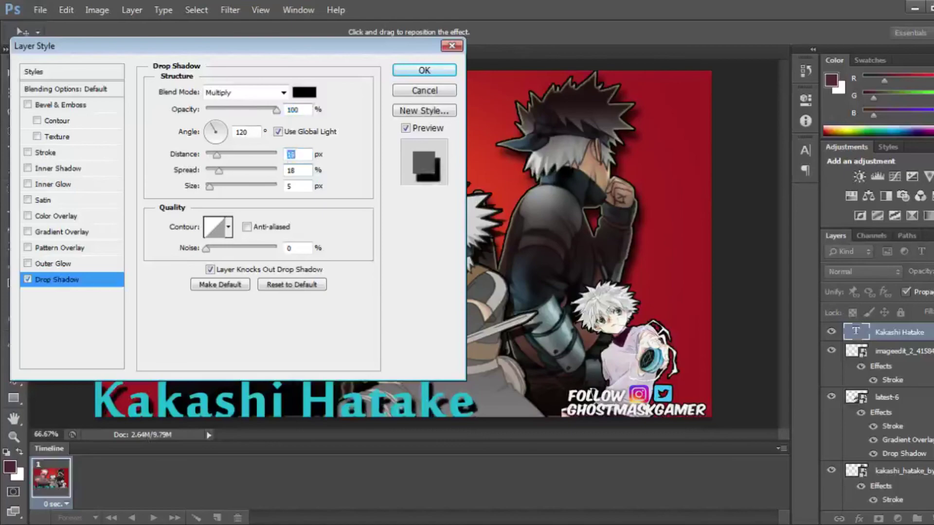
- Add a 6 px dark-gold stroke outline to the title
left_click(45, 152)
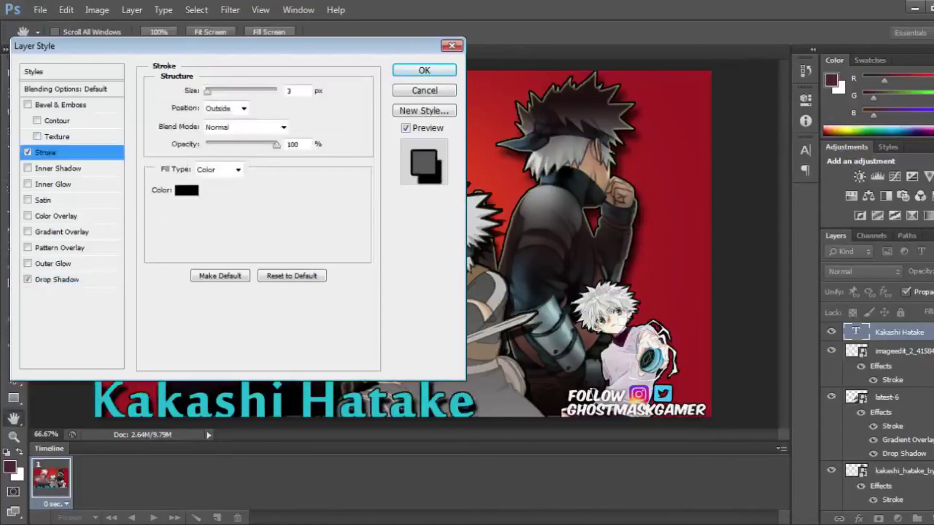
type("5")
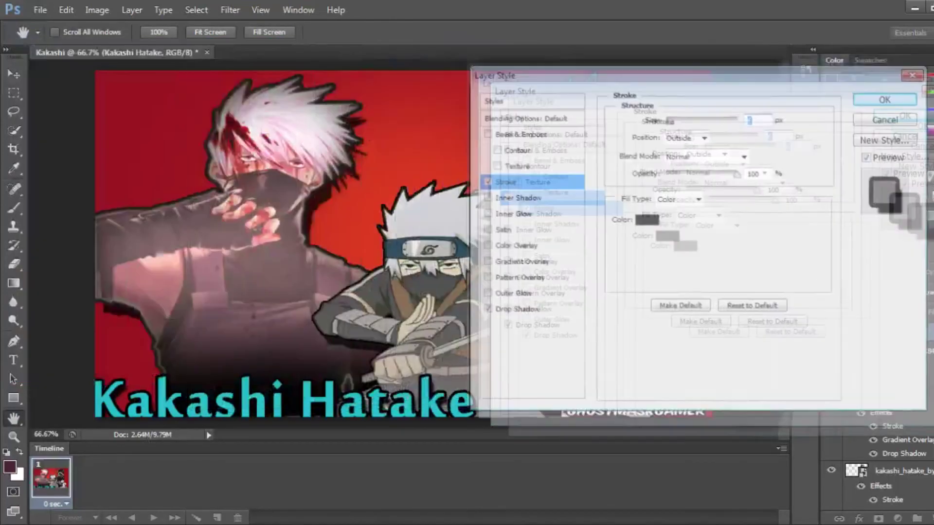
left_click_drag(506, 273, 506, 289)
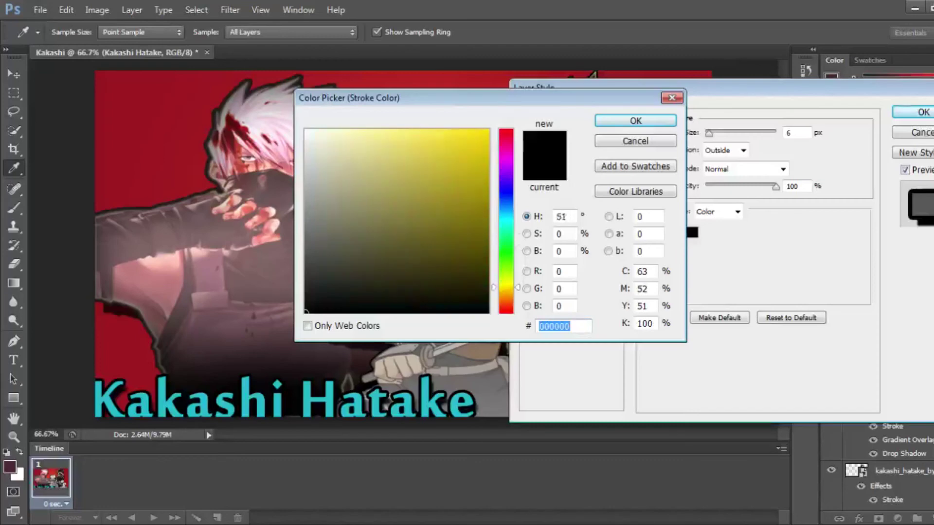
mouse_move(457, 164)
left_mouse_down()
mouse_move(456, 201)
mouse_move(441, 220)
left_mouse_up()
key("Return")
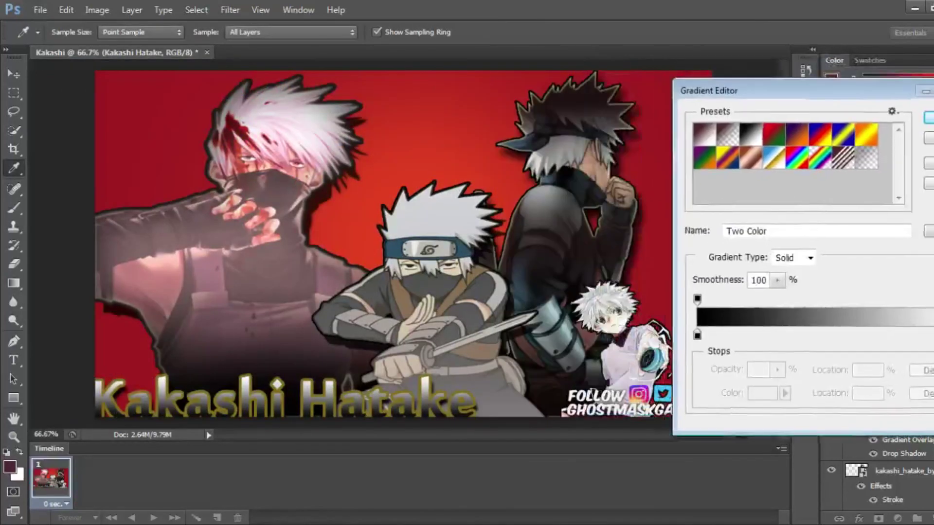
- Start from the Foreground to Transparent preset and make the first stop red f8070d
left_click(727, 134)
left_click(697, 335)
left_click(763, 393)
type("f8070d")
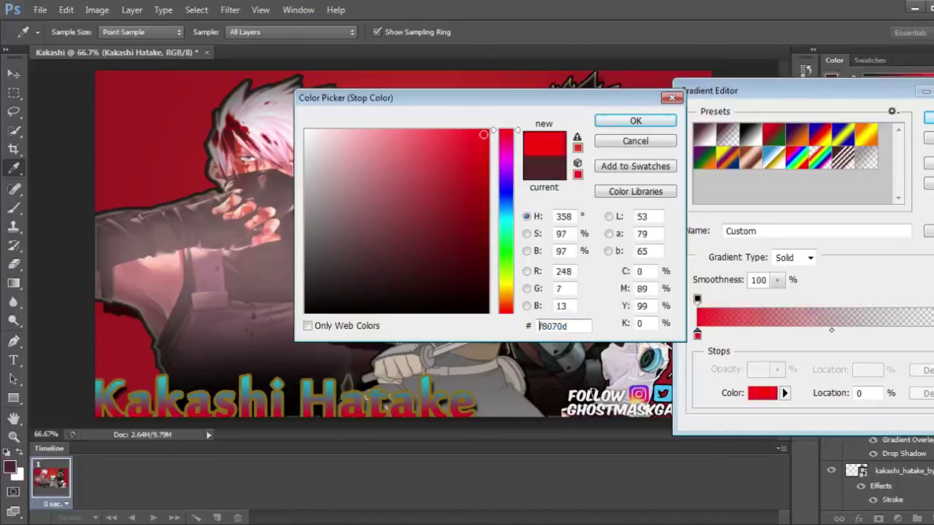
key("Return")
left_click_drag(697, 335, 798, 334)
- Add a white ffffff stop, place red near 29% and white near 37%, and accept
left_click(762, 393)
type("ffffff")
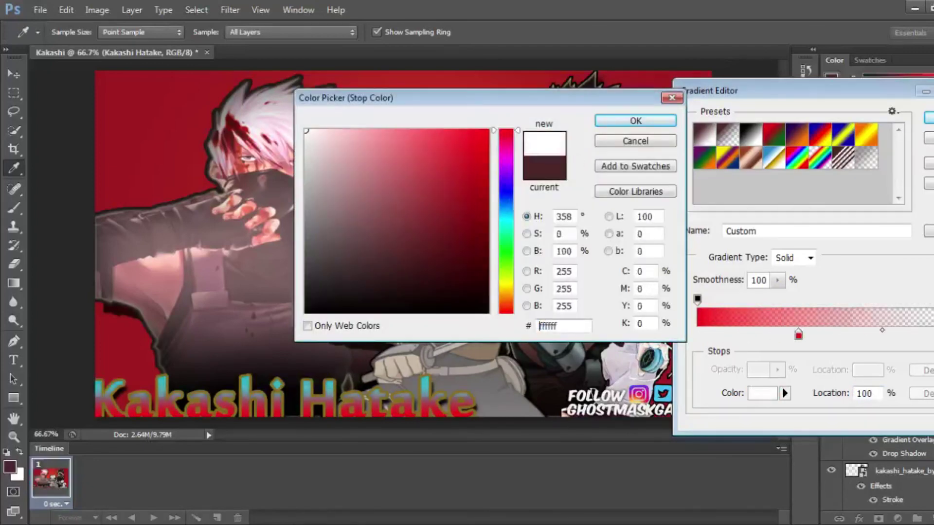
key("Return")
type("68")
left_click_drag(871, 334, 771, 335)
left_click(798, 335)
left_click_drag(817, 335, 797, 334)
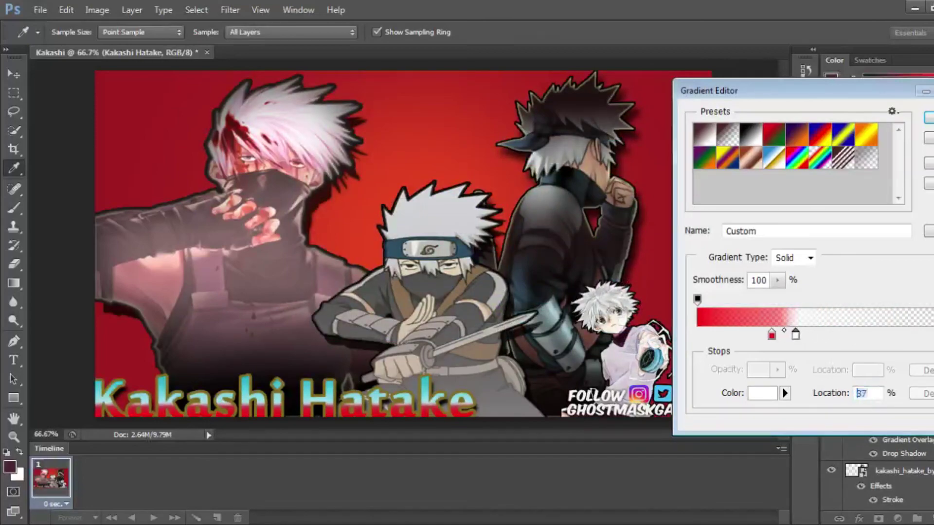
left_click(928, 117)
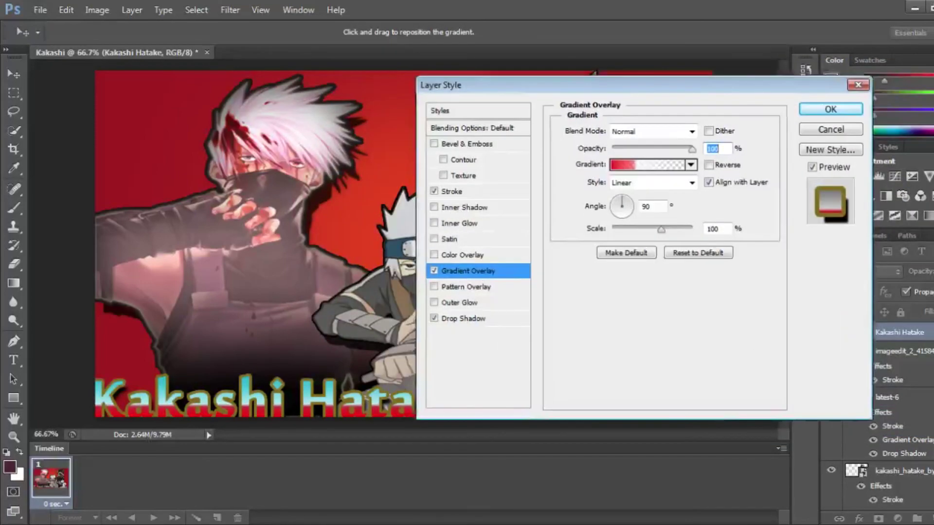